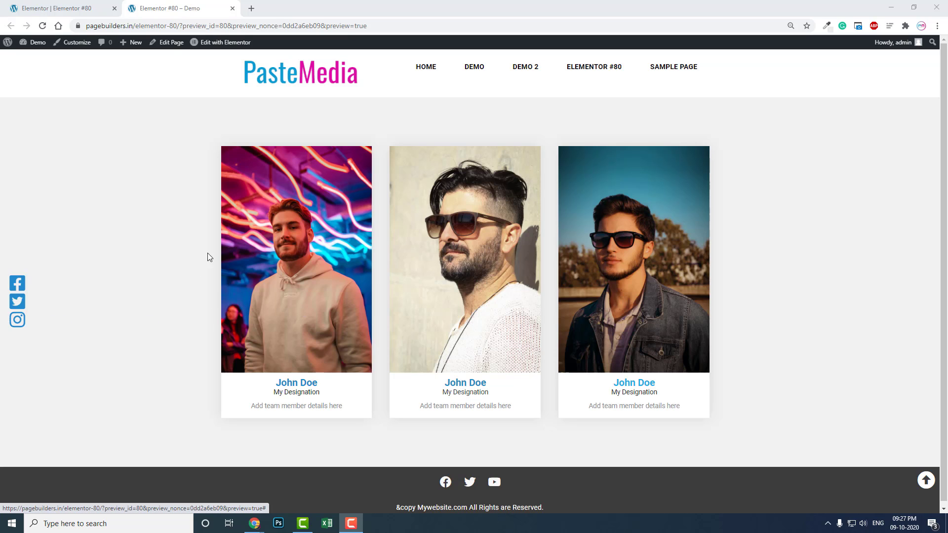
Step: Delete the old team cards section and add a new one-column section
mouse_move(271, 243)
mouse_move(270, 185)
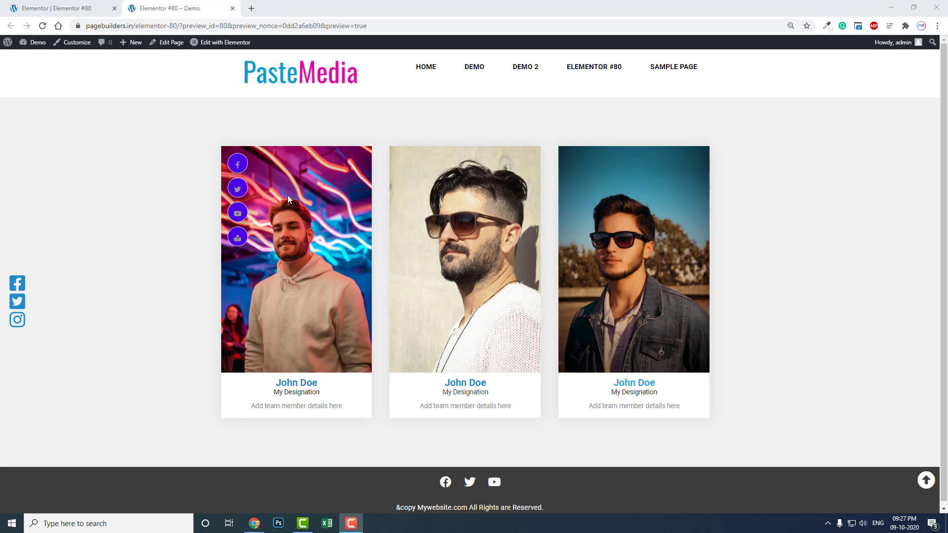
mouse_move(461, 395)
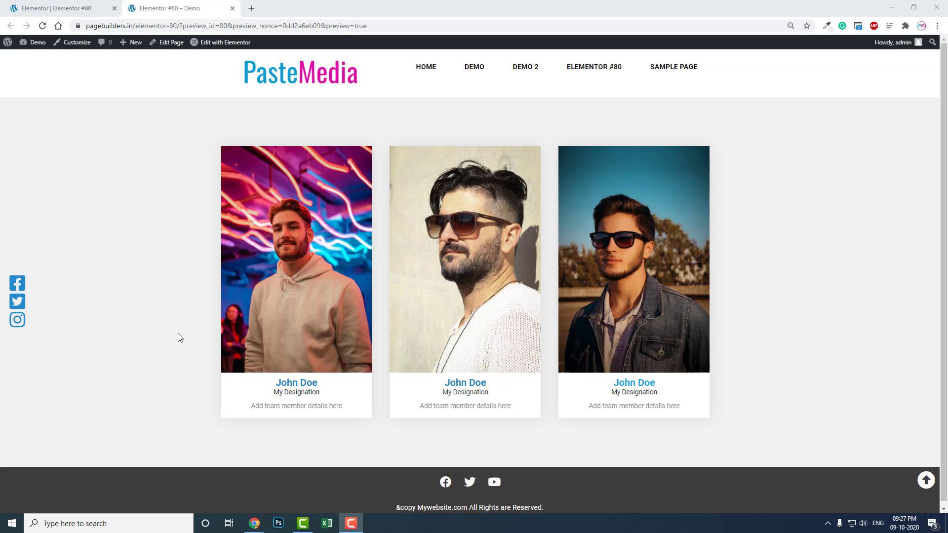
mouse_move(353, 230)
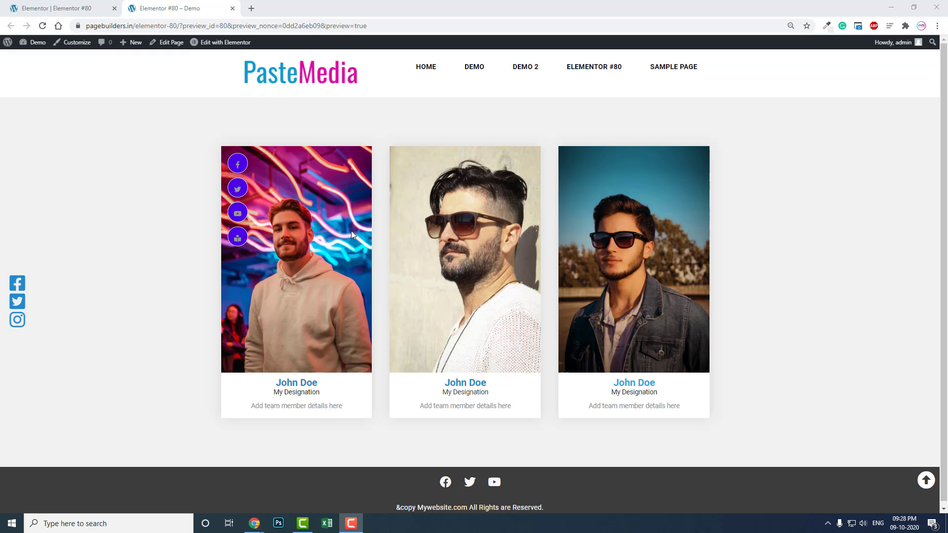
left_click(43, 6)
mouse_move(469, 116)
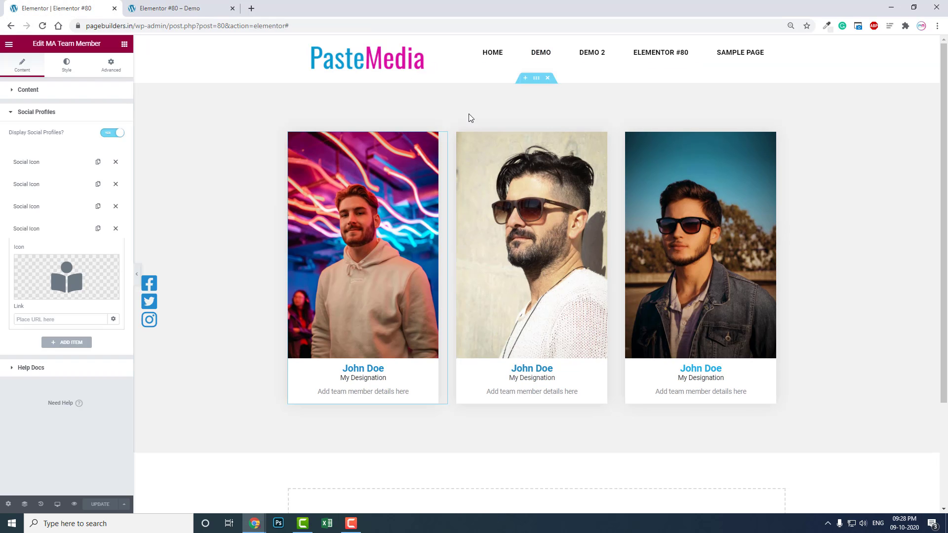
left_click(548, 81)
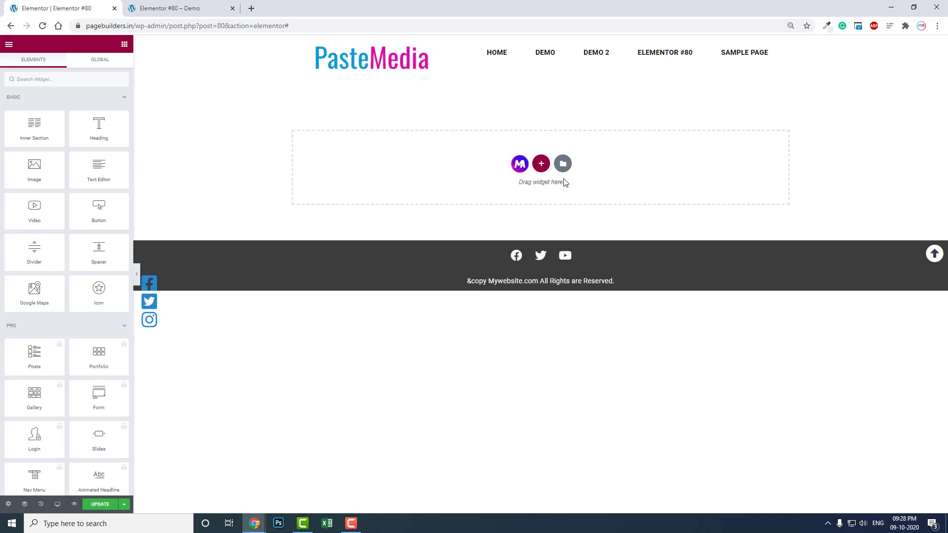
left_click(540, 163)
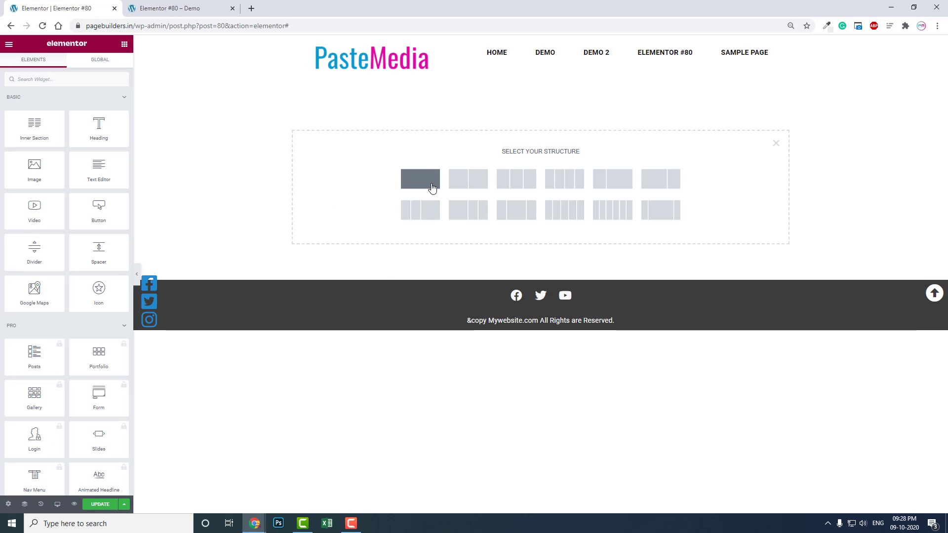
left_click(431, 188)
Step: Give the new section 100 px top and bottom padding under Advanced
left_click(111, 65)
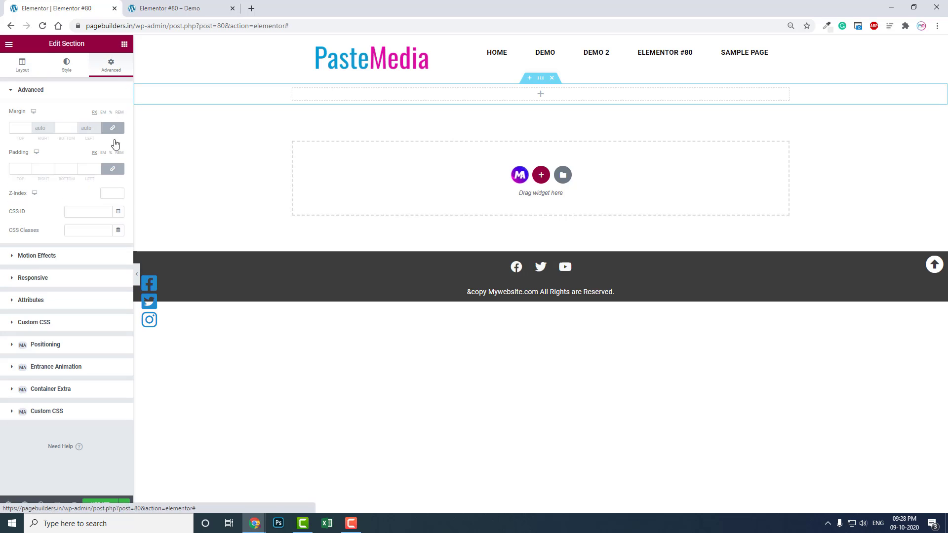
left_click(112, 169)
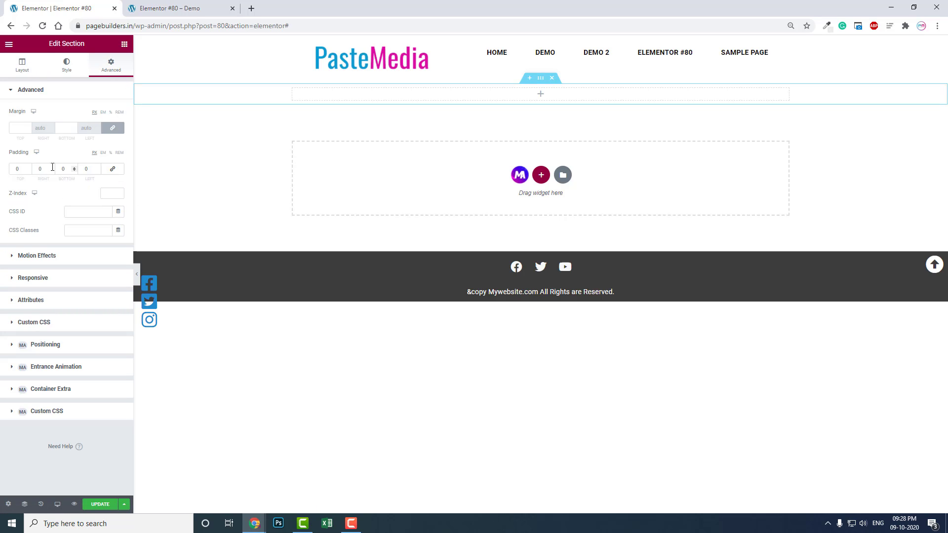
left_click(20, 168)
type("100")
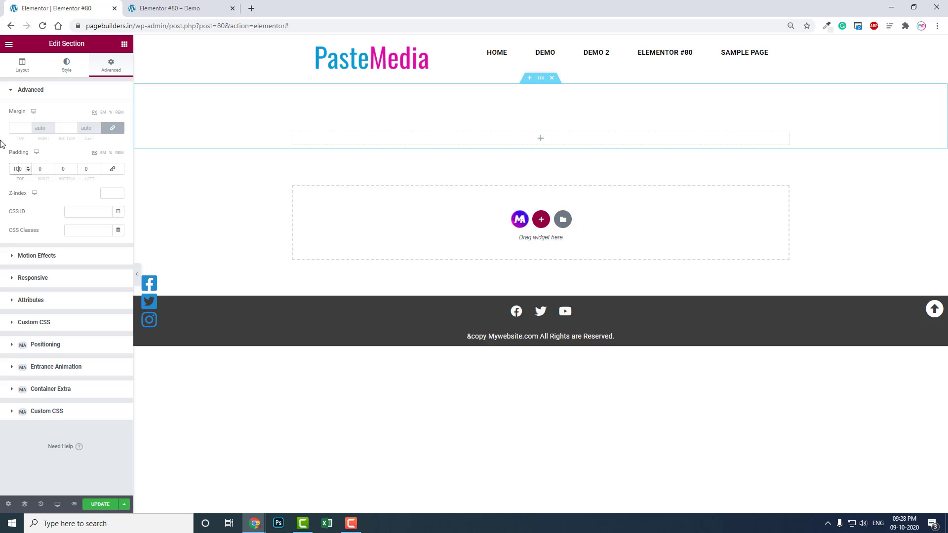
left_click(63, 169)
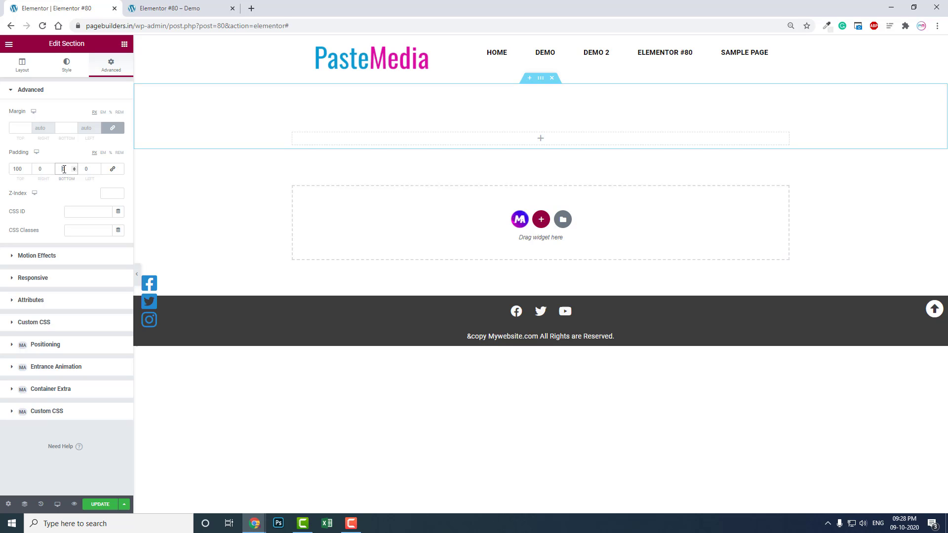
type("100")
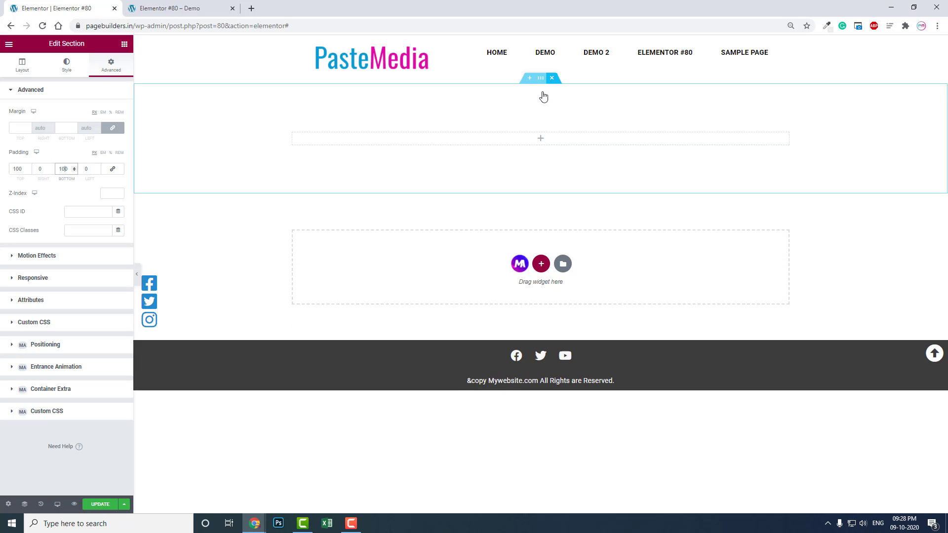
Step: Set the section's classic background colour to light grey #E7E5E5
left_click(66, 64)
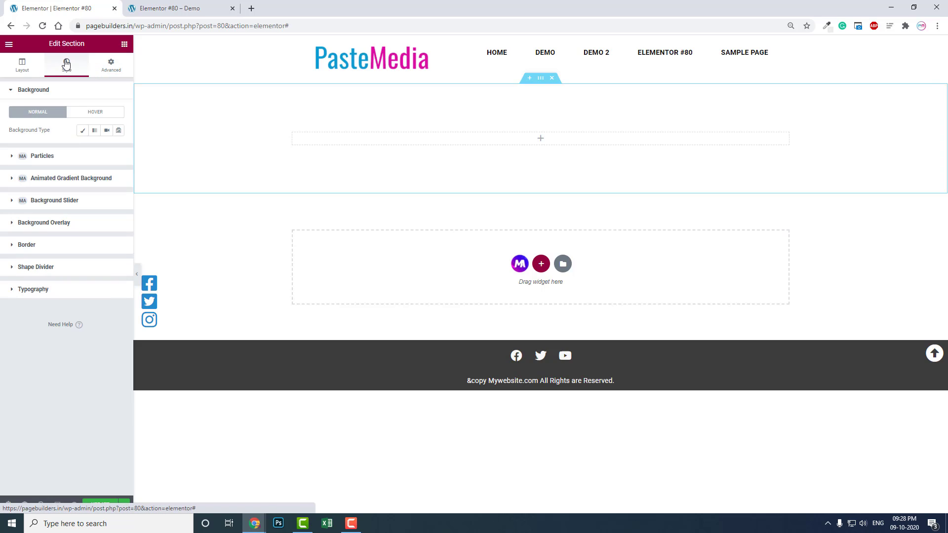
left_click(82, 131)
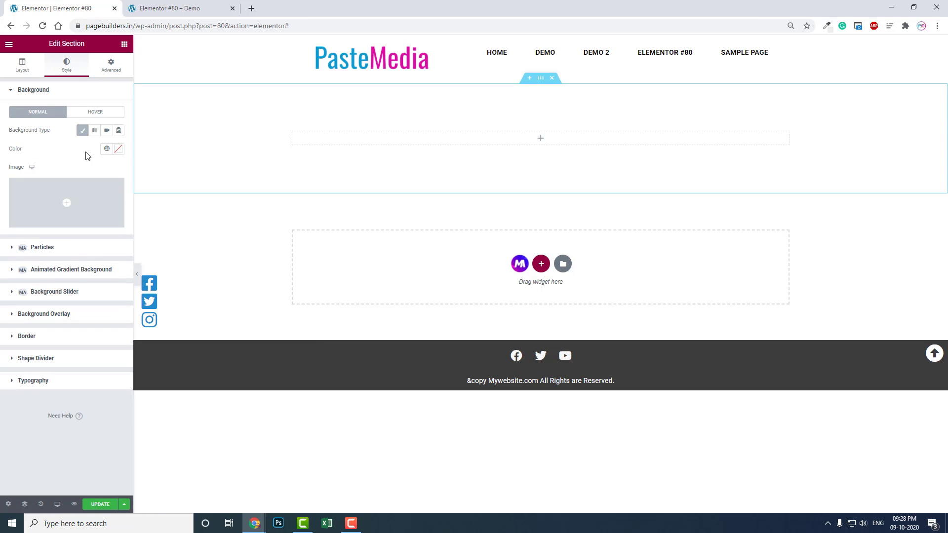
left_click(116, 150)
left_click(16, 188)
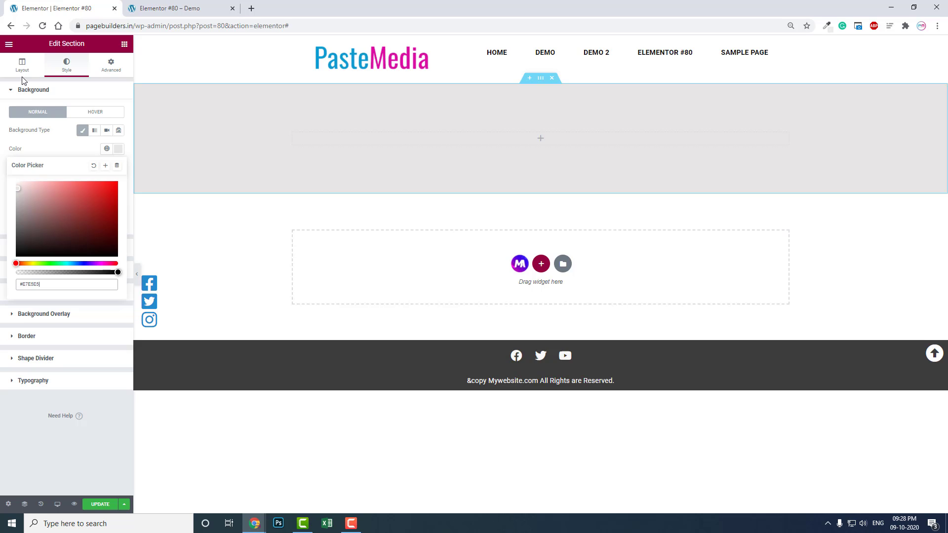
left_click(124, 44)
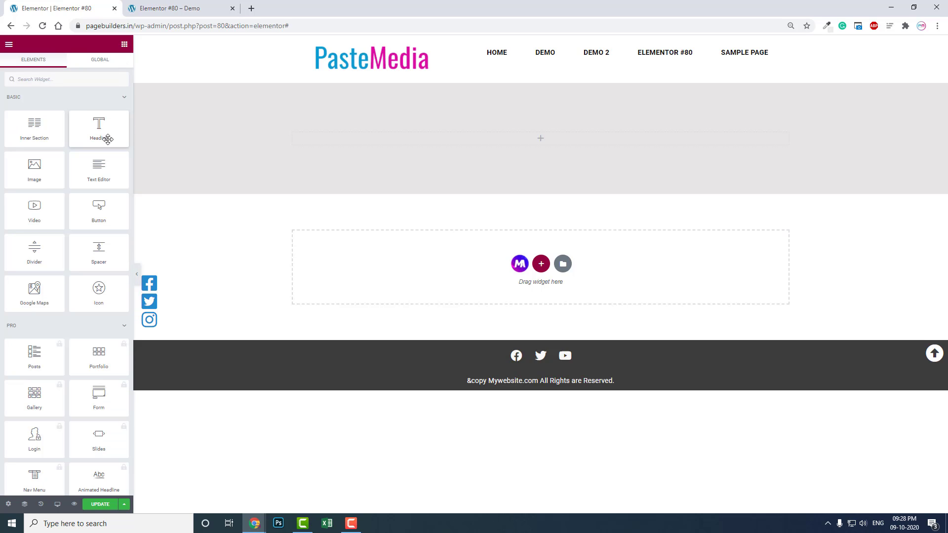
Step: Add a centred Heading widget to the section reading 'OUR TEAM MEMBERS'
left_click_drag(107, 140, 587, 132)
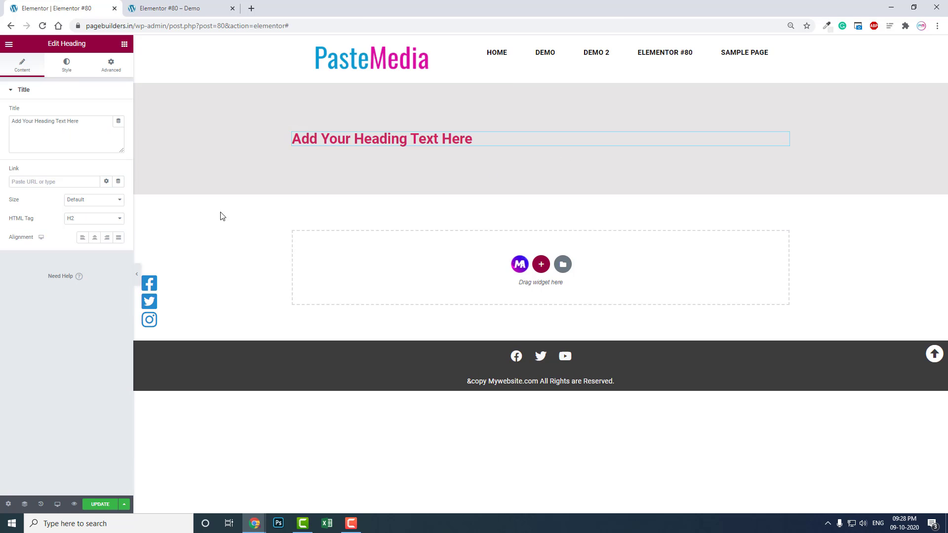
left_click(95, 237)
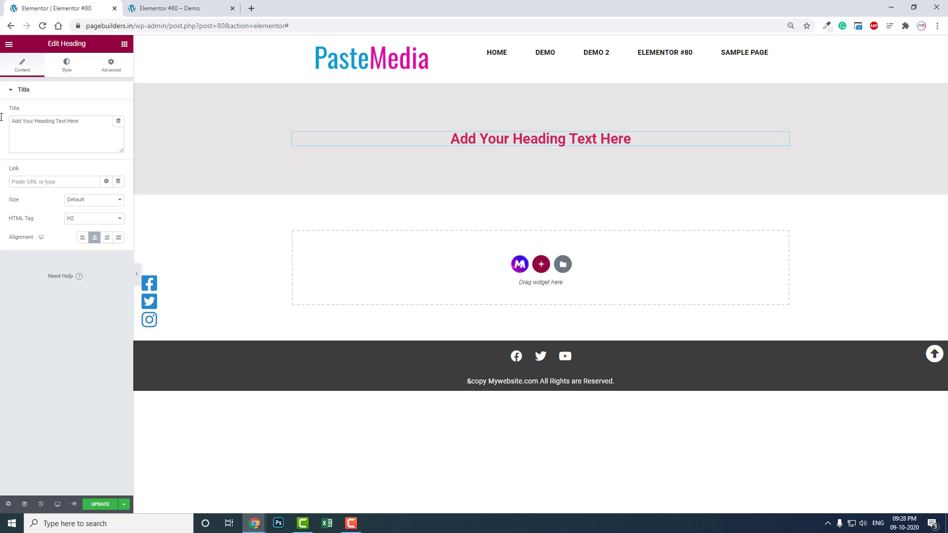
key("ctrl+a")
type("OU")
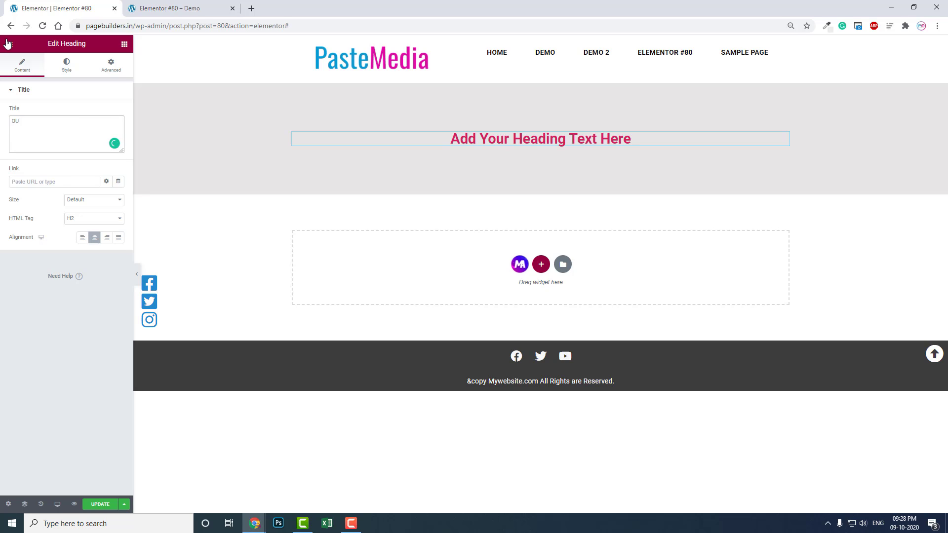
type("R TEAM")
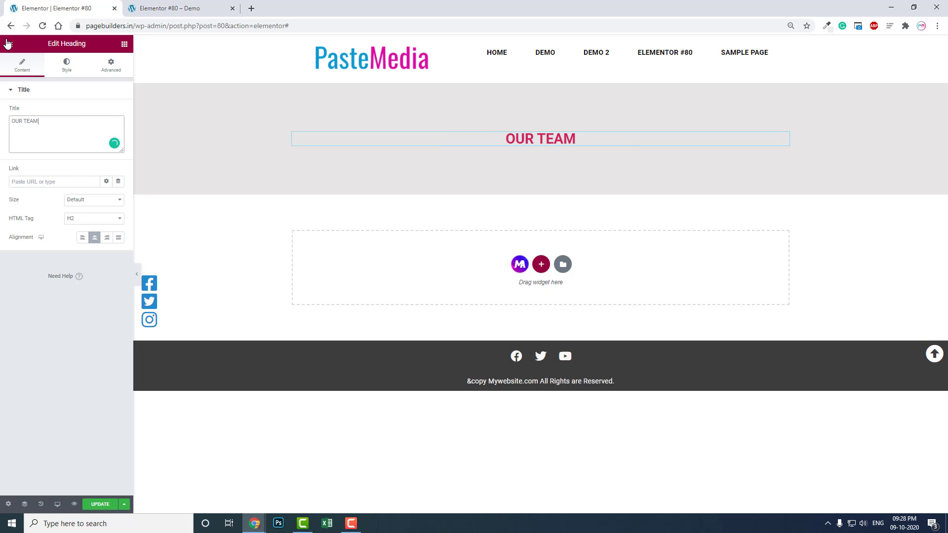
type(" MEMBERS")
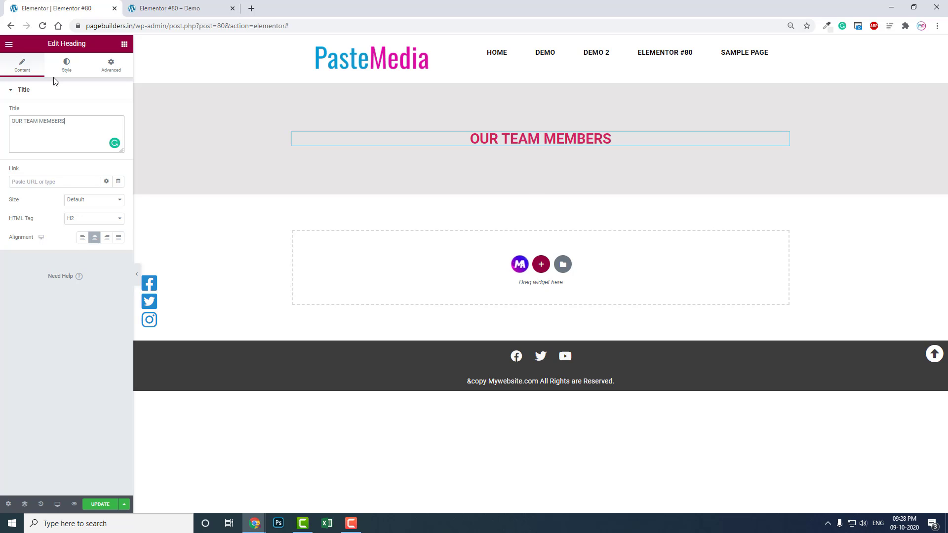
Step: Set the heading's typography font size to 50
left_click(66, 67)
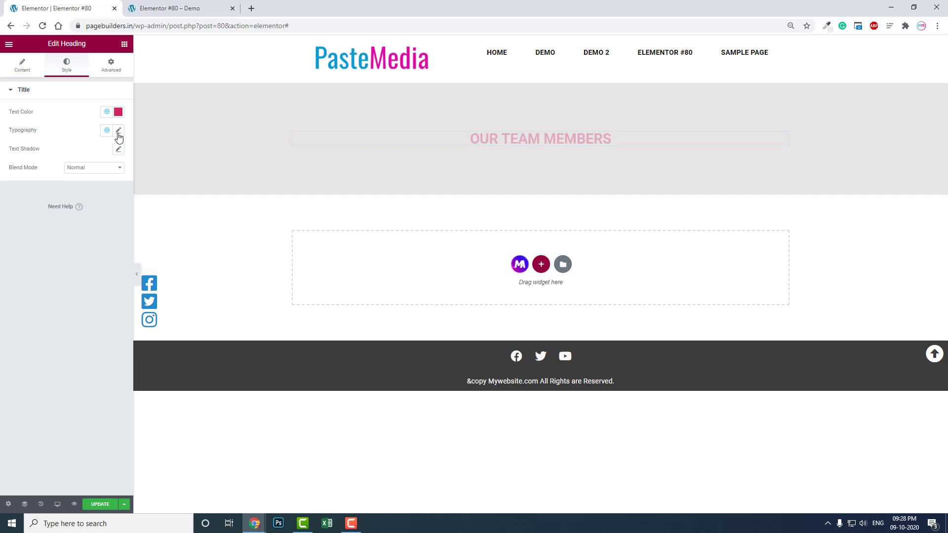
left_click(119, 131)
left_click(100, 203)
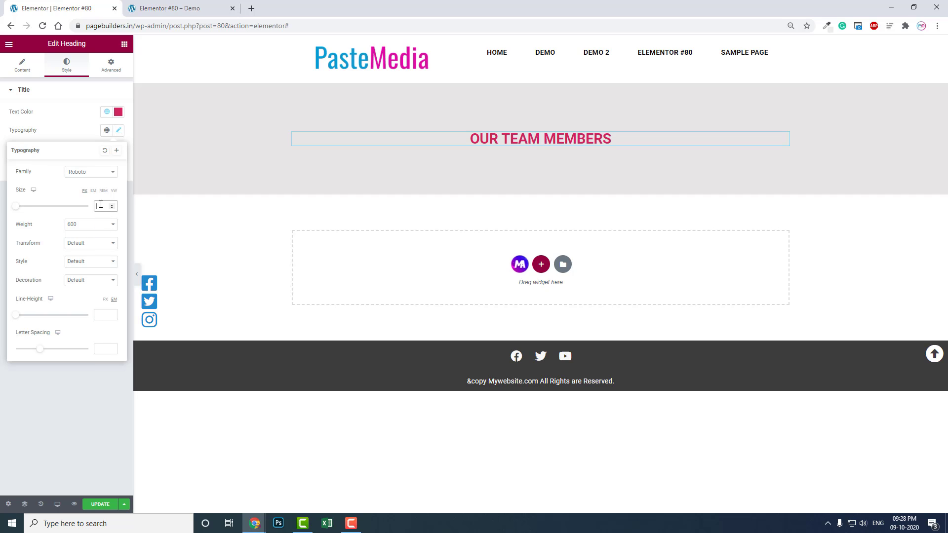
type("50")
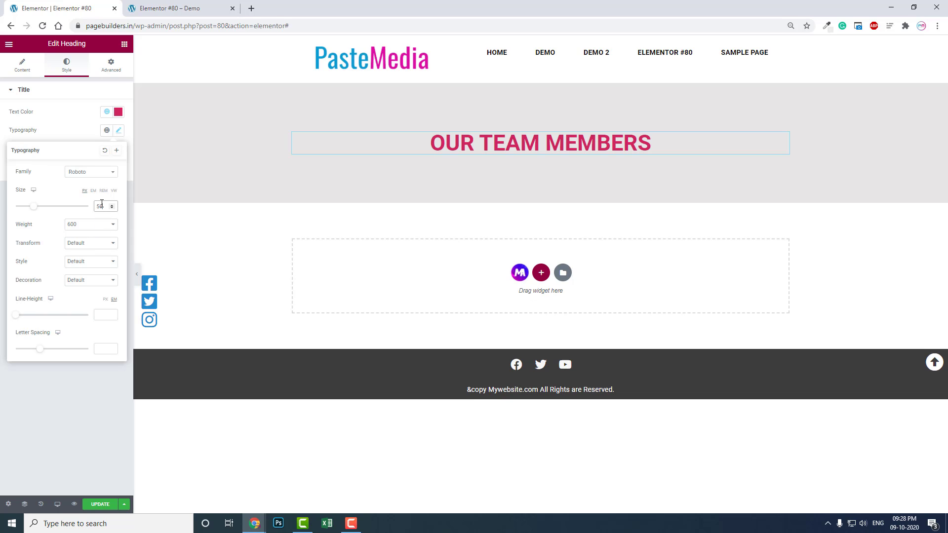
left_click(124, 44)
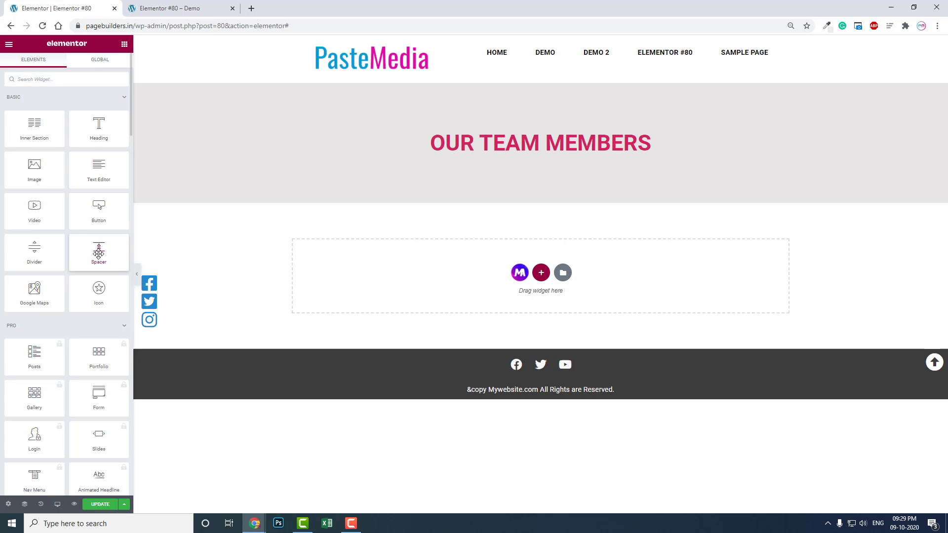
Step: Add a centred divider below the heading with a width of 10
left_click_drag(48, 251, 550, 139)
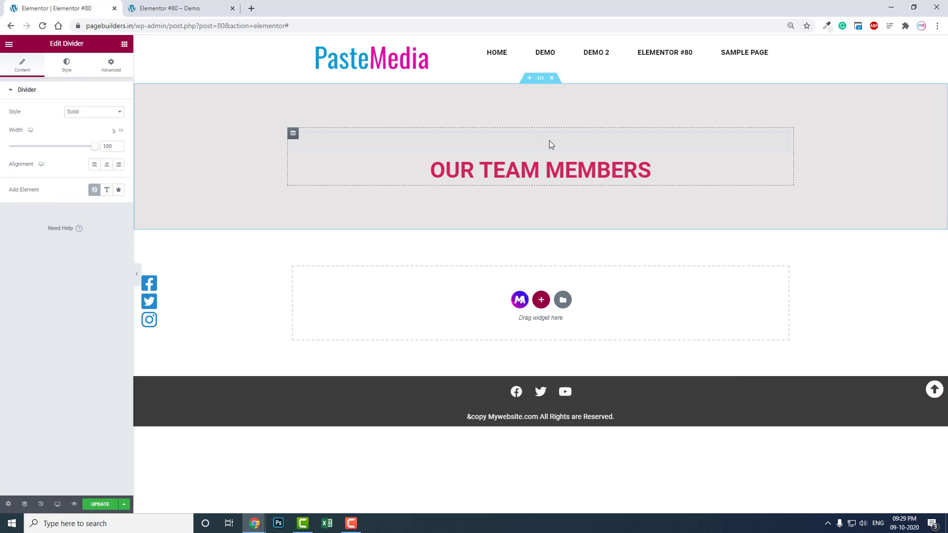
left_click_drag(783, 137, 733, 157)
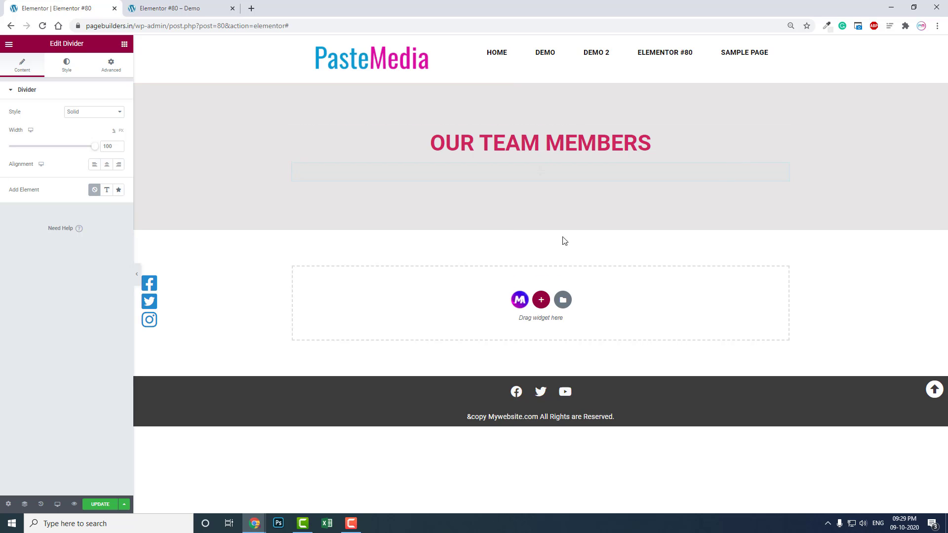
left_click(106, 167)
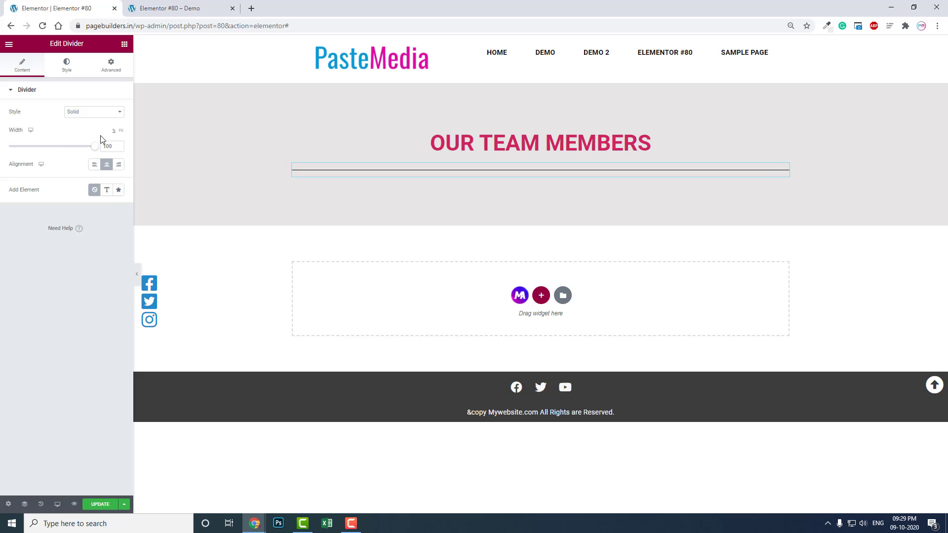
left_click_drag(96, 150, 15, 149)
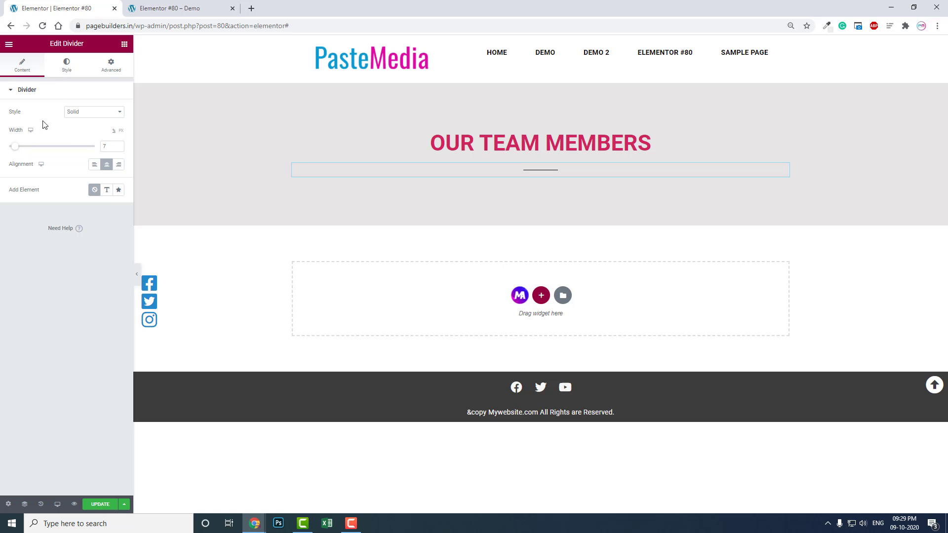
left_click_drag(18, 150, 20, 149)
Step: Style the divider with weight 3 and white colour #FFFFFF
left_click(67, 68)
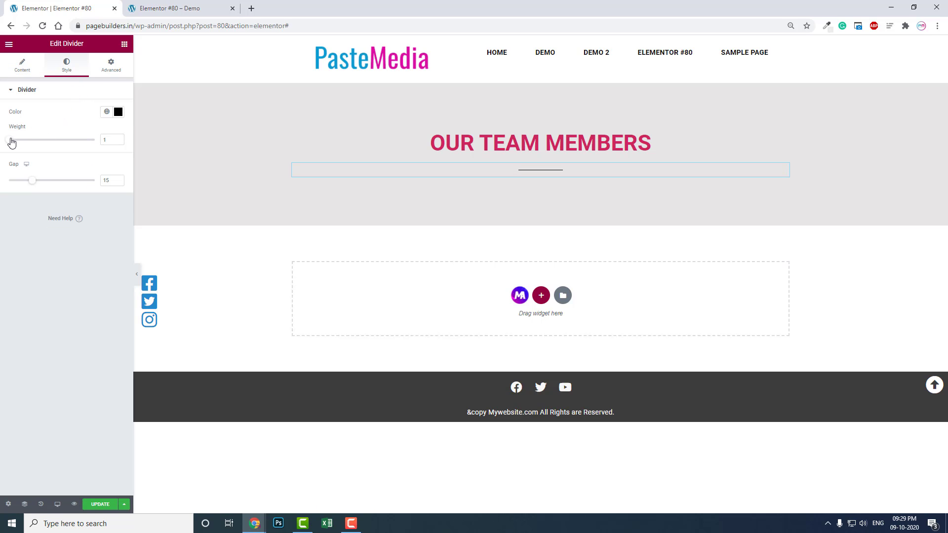
left_click_drag(12, 143, 29, 146)
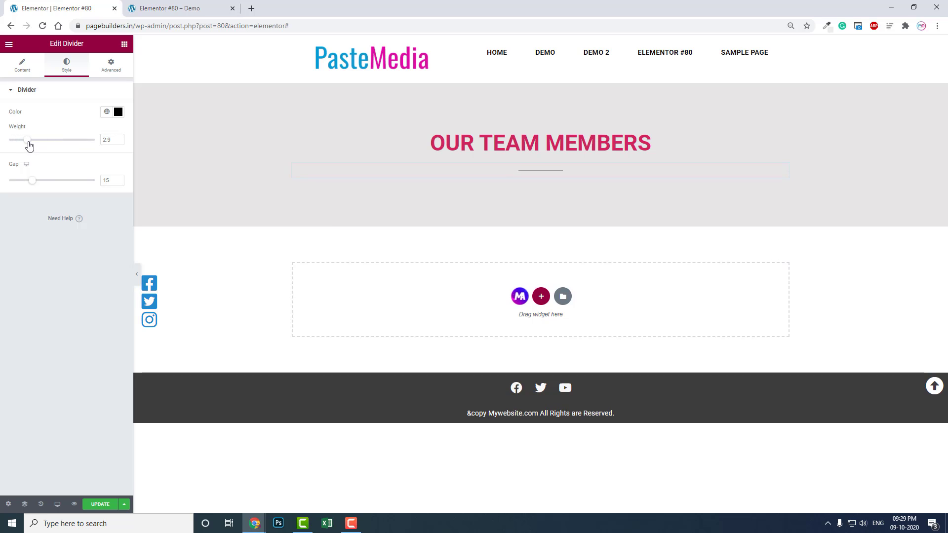
left_click(119, 139)
left_click(118, 111)
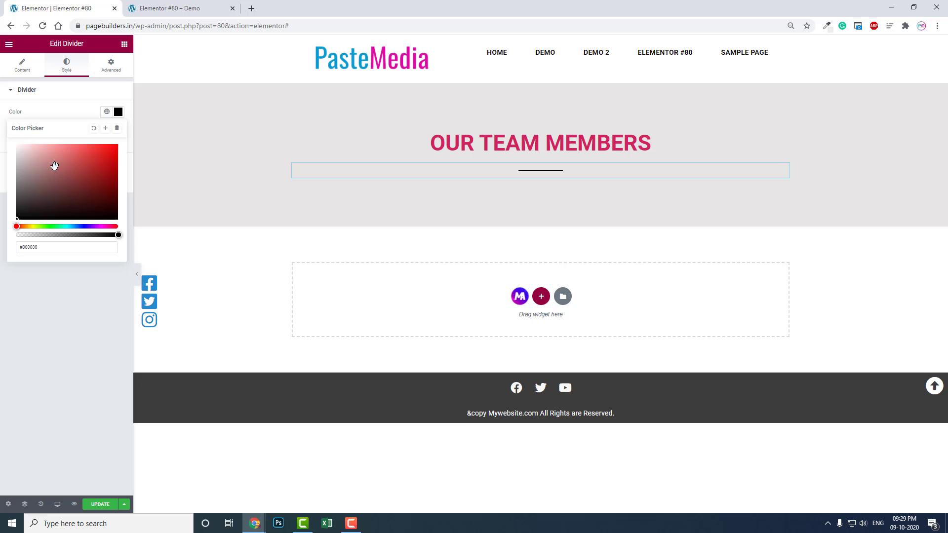
left_click_drag(55, 165, 1, 117)
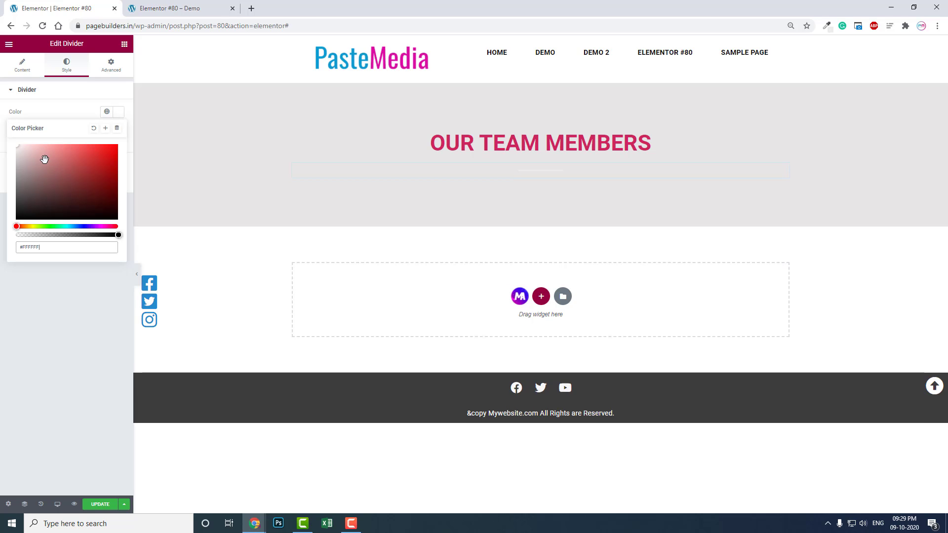
left_click(61, 300)
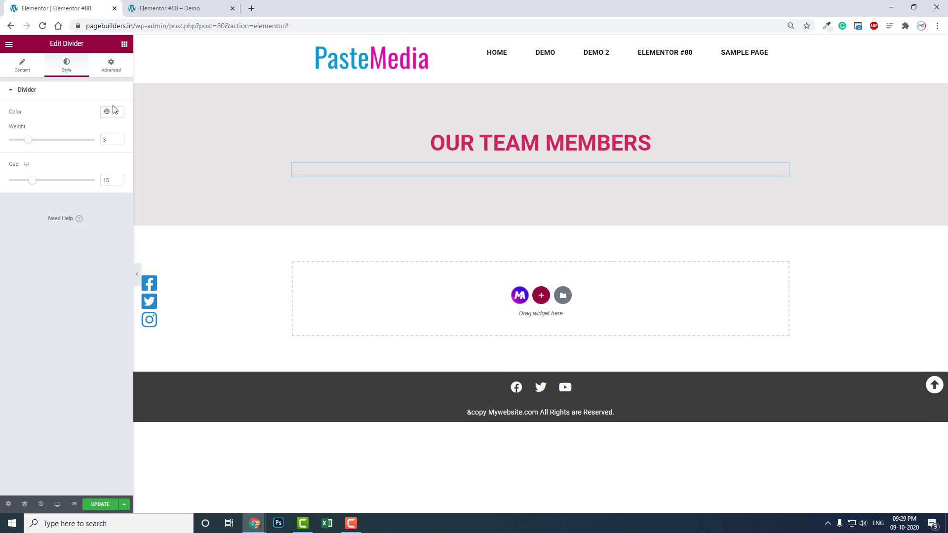
left_click(125, 44)
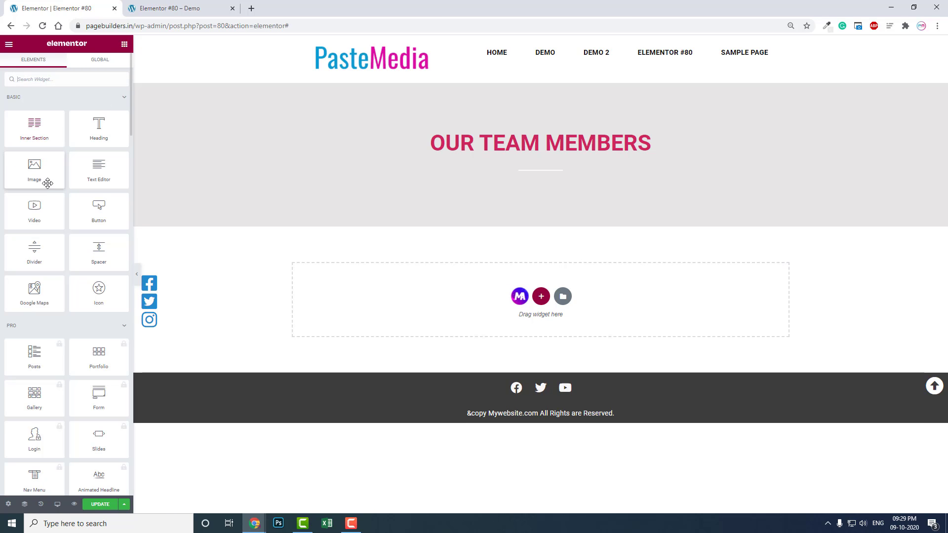
Step: Place a two-column inner section under the heading and move the divider back above it
left_click_drag(30, 137, 588, 185)
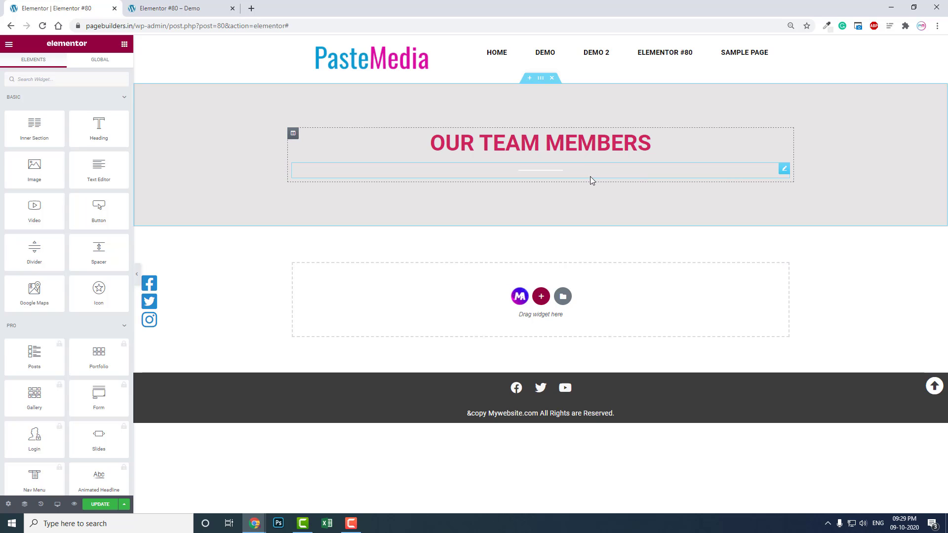
left_click_drag(49, 130, 587, 167)
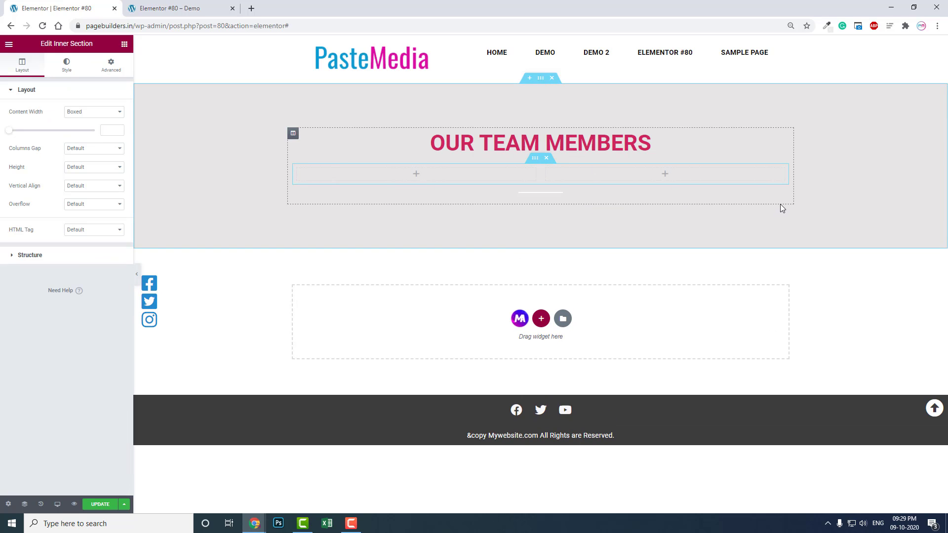
left_click_drag(786, 189, 695, 157)
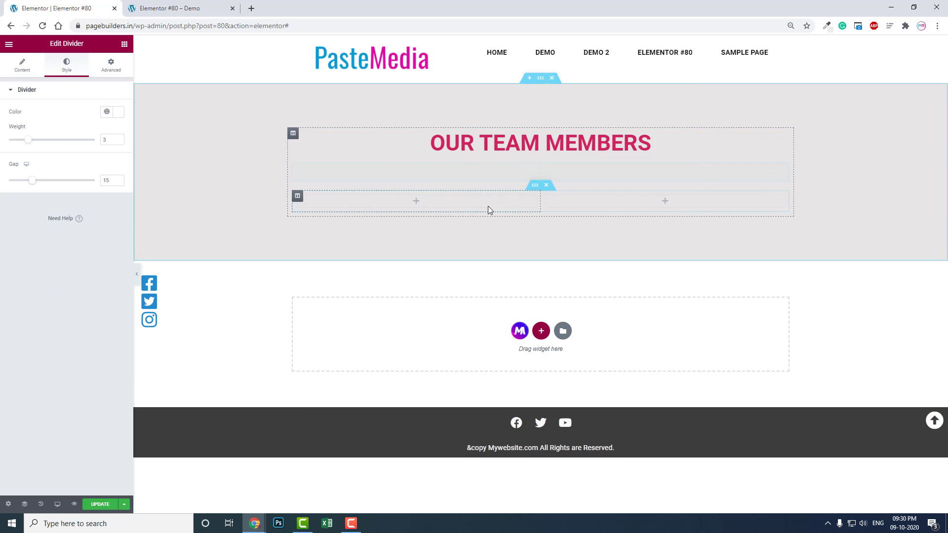
Step: Duplicate the inner section's left column to make three columns
right_click(298, 196)
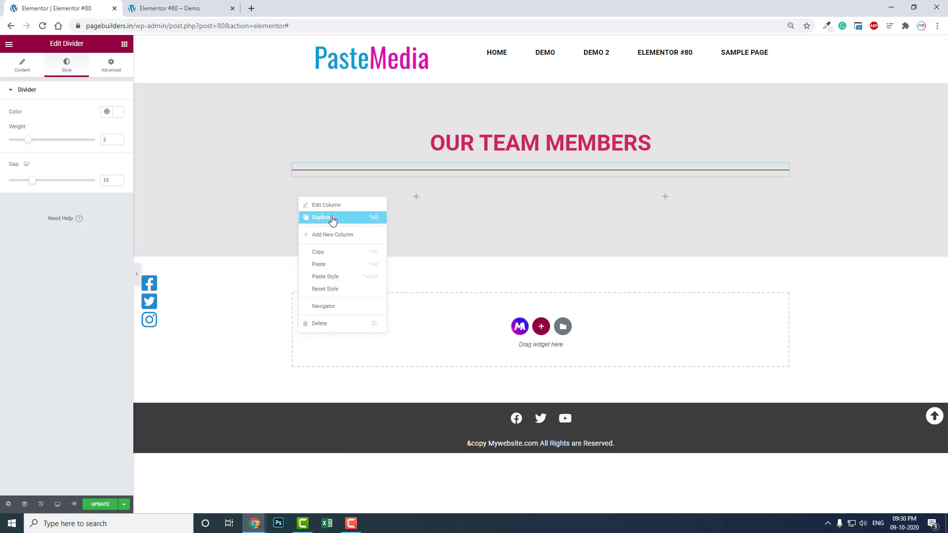
left_click(332, 219)
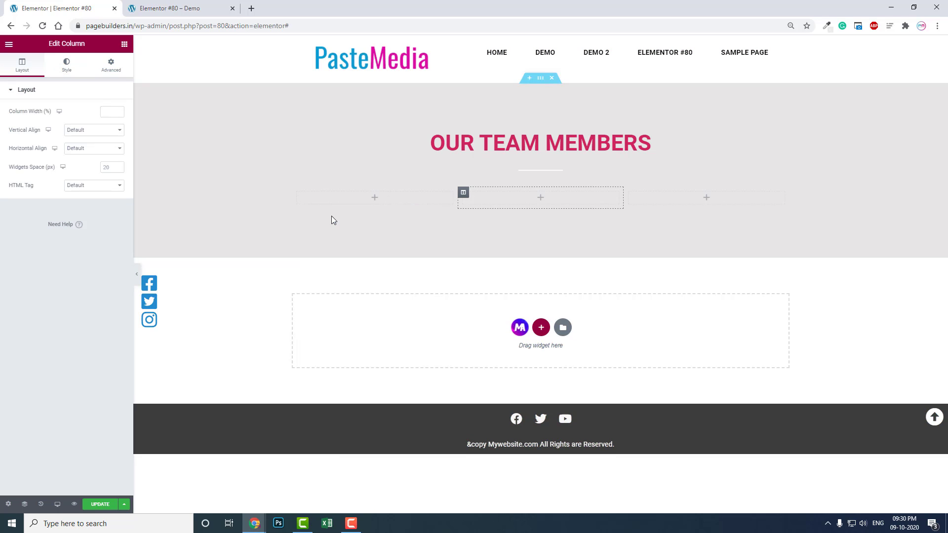
Step: Scroll the widget list down to the Master Addons widgets
left_click(125, 45)
scroll(63, 228, "down", 6)
scroll(62, 226, "up", 6)
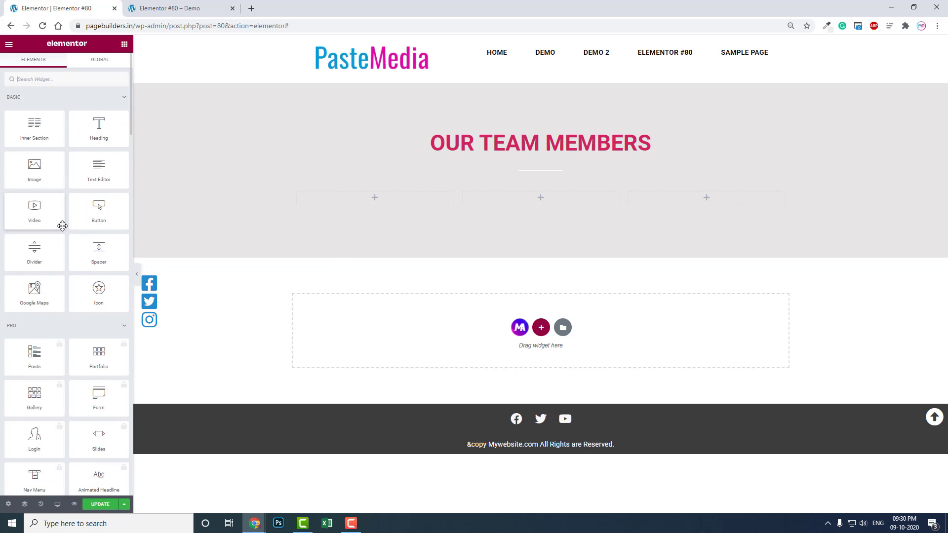
scroll(62, 226, "down", 15)
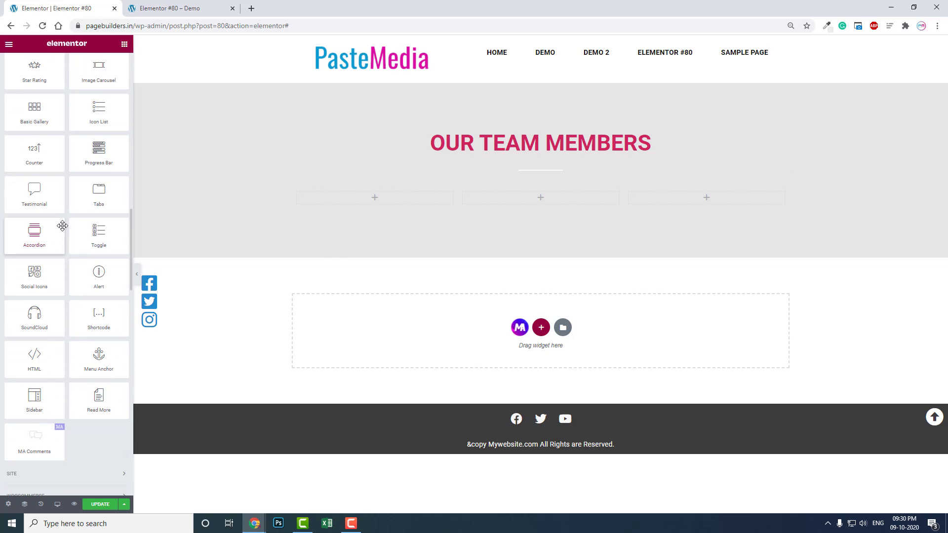
scroll(62, 226, "down", 7)
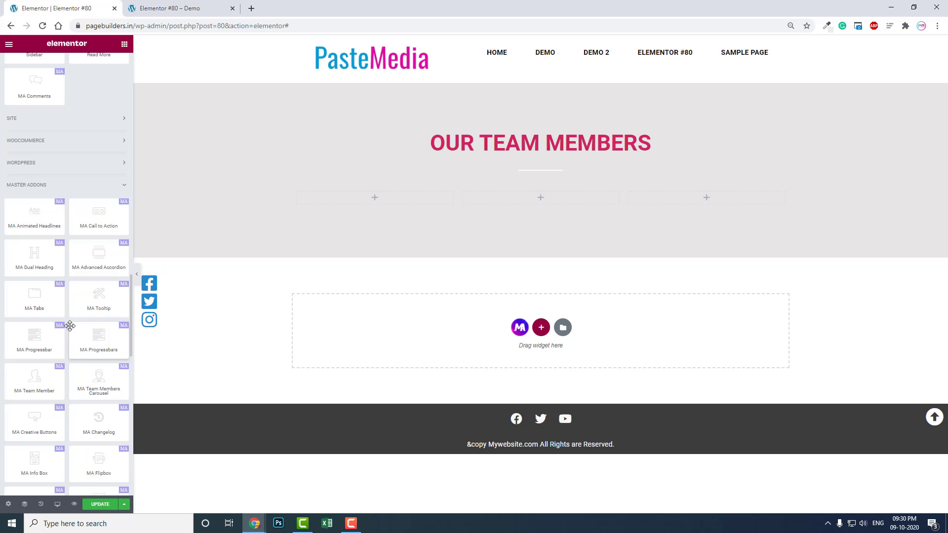
scroll(39, 333, "down", 1)
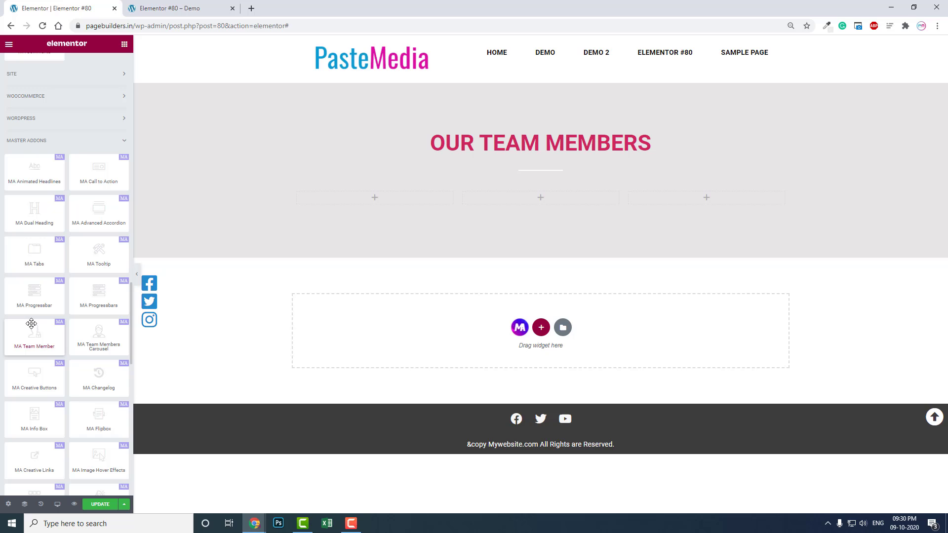
Step: Drop an MA Team Member card into the first column with the Social Left on Hover design
left_click_drag(31, 323, 402, 192)
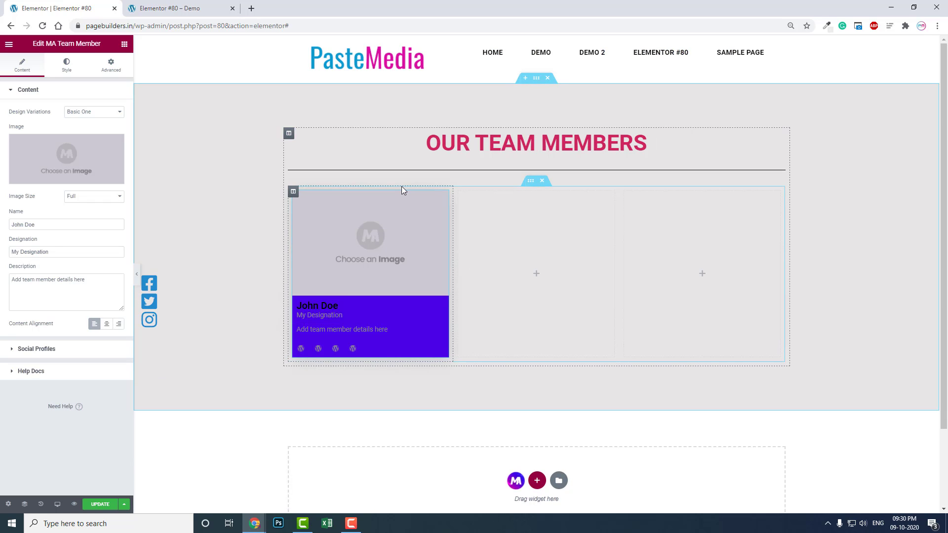
left_click(77, 114)
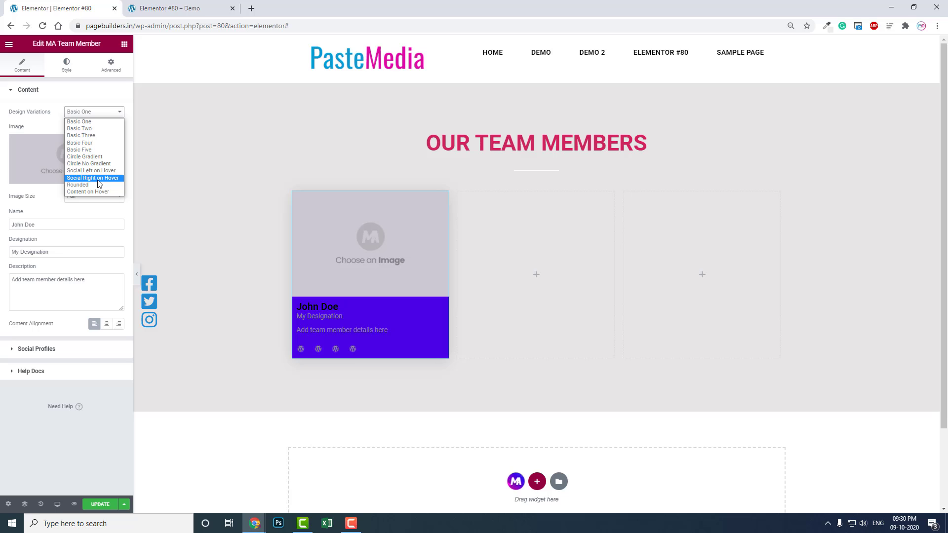
left_click(56, 94)
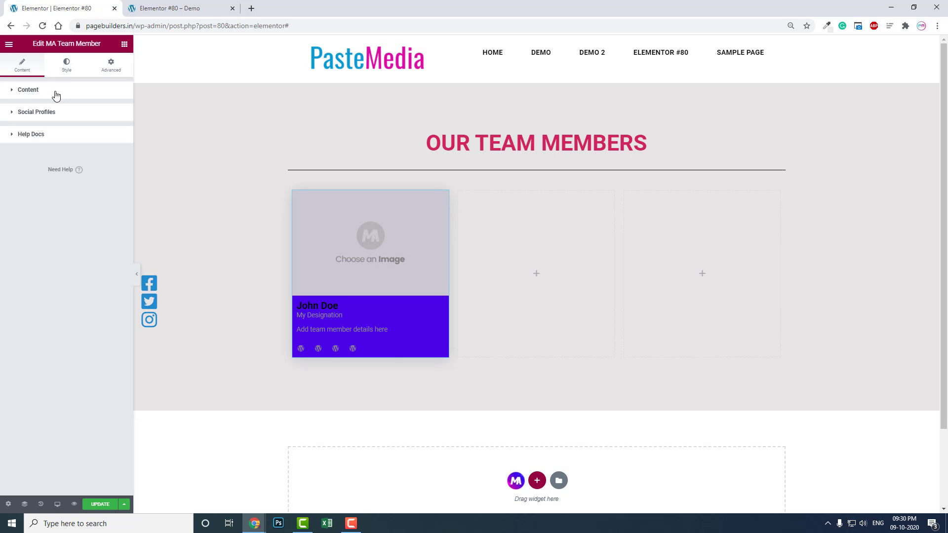
left_click(56, 94)
left_click(85, 113)
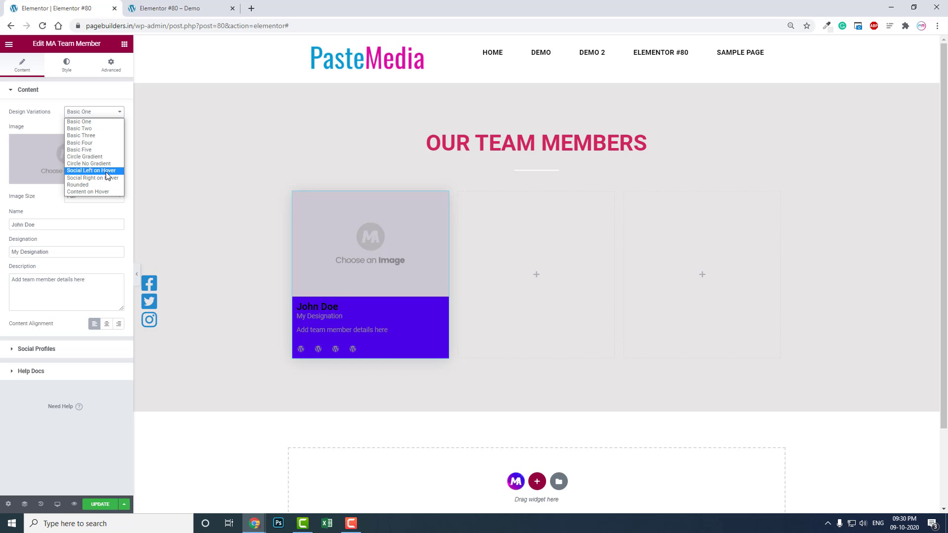
left_click(106, 172)
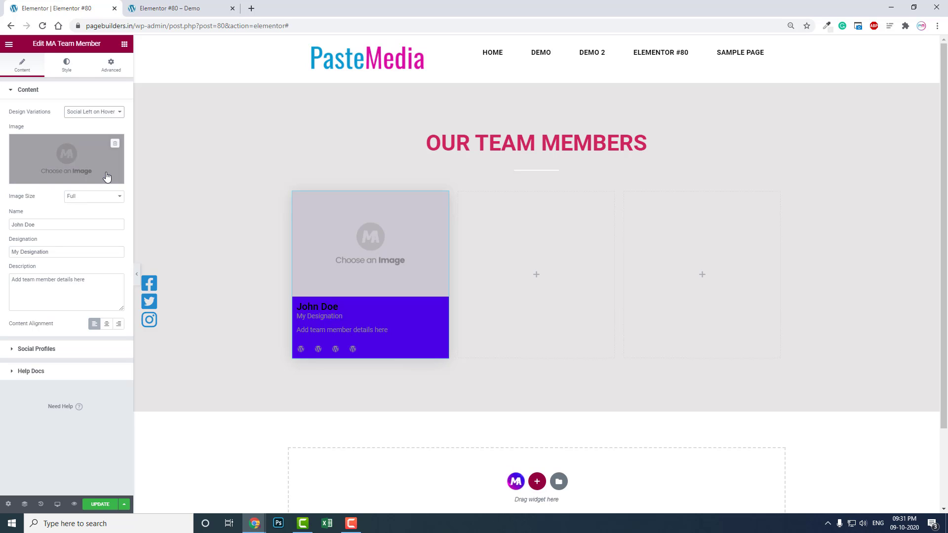
mouse_move(348, 251)
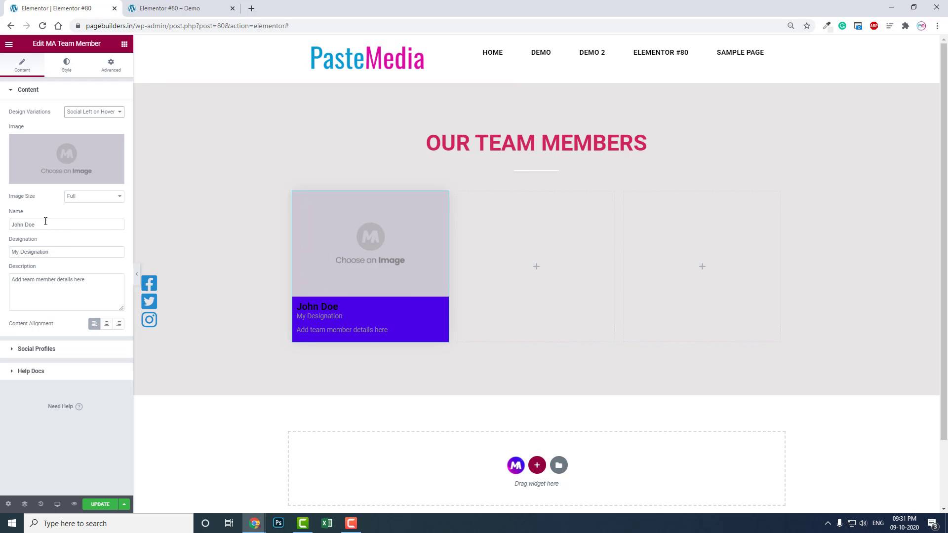
Step: Set the card image to the neon-lit portrait of a man in a hoodie
mouse_move(79, 172)
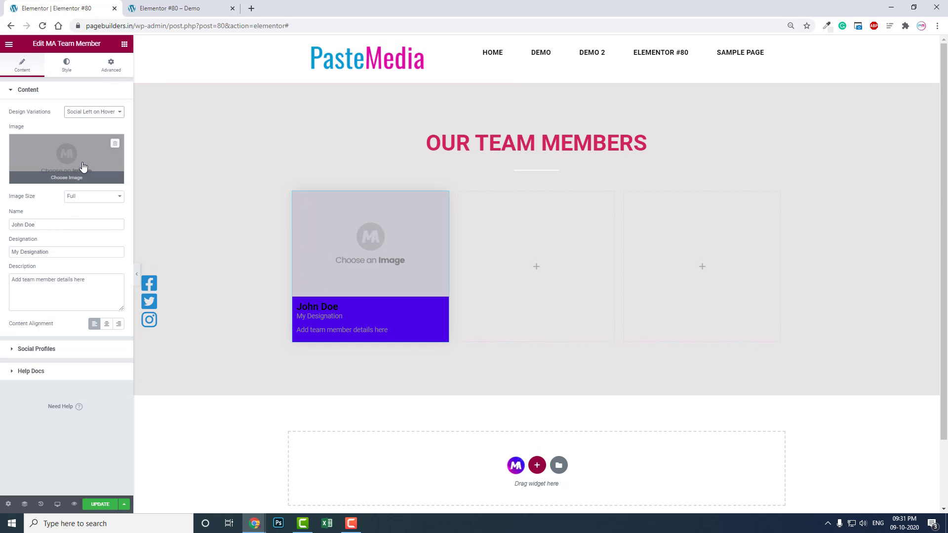
left_click(83, 168)
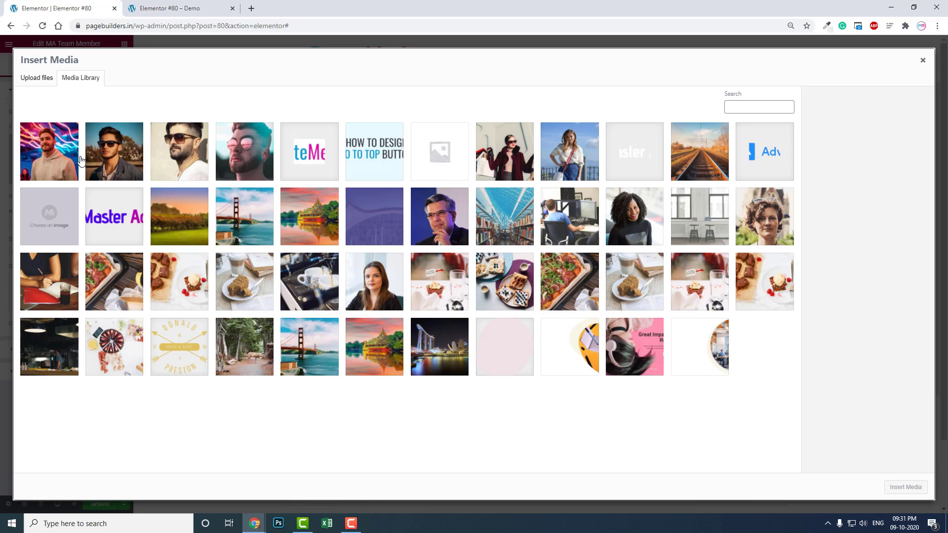
left_click(51, 158)
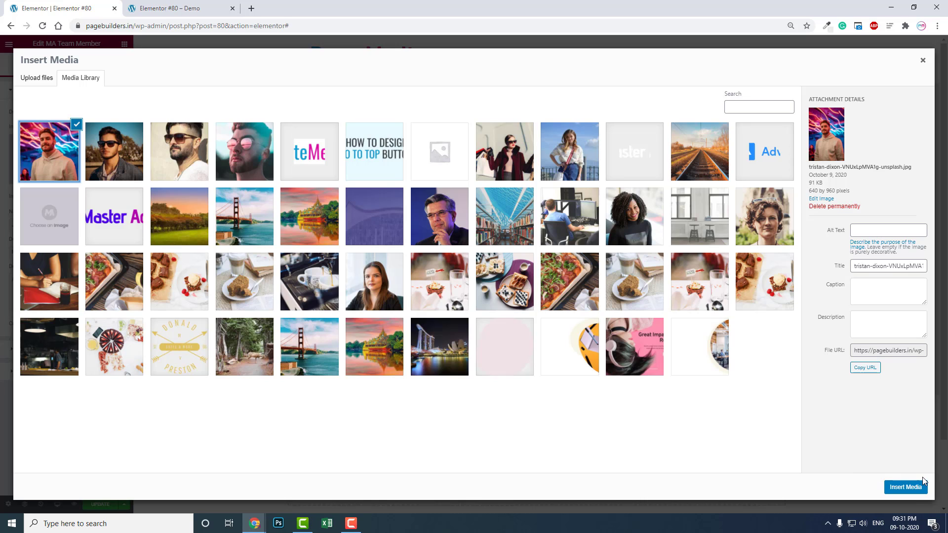
left_click(908, 488)
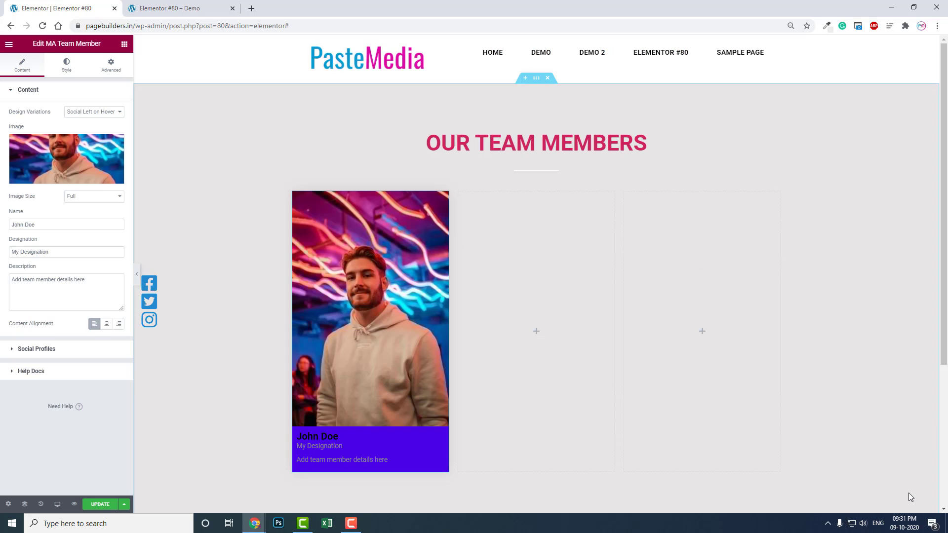
Step: Centre-align the card's name and description text and open its Social Profiles settings
scroll(449, 281, "down", 2)
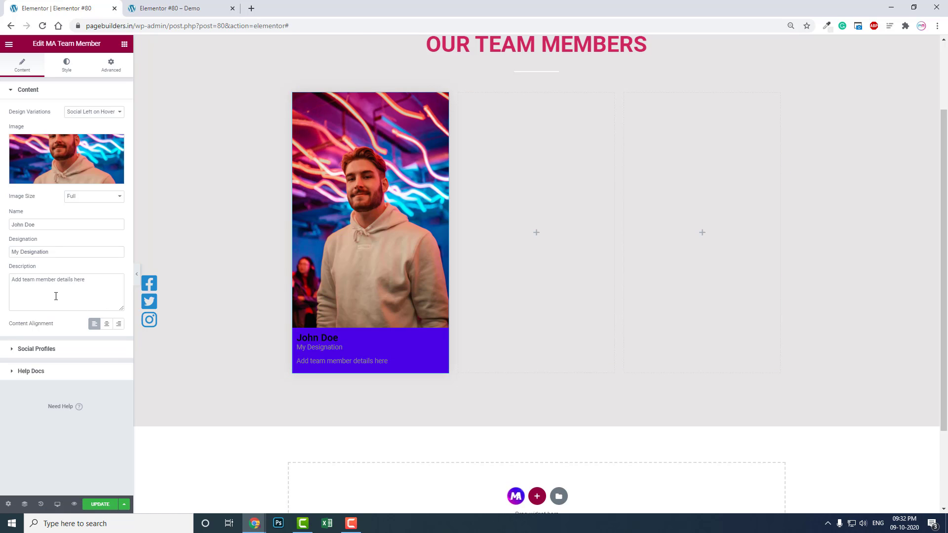
left_click(111, 325)
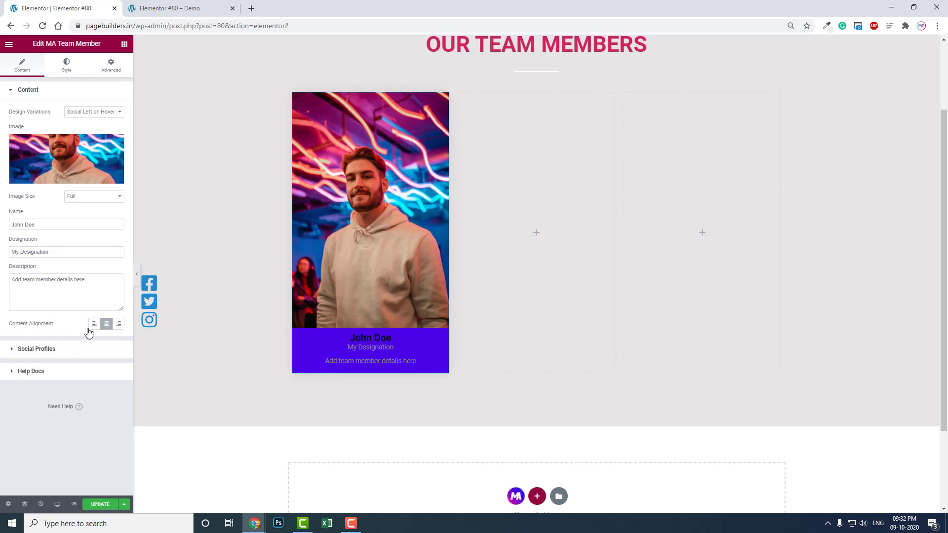
left_click(69, 348)
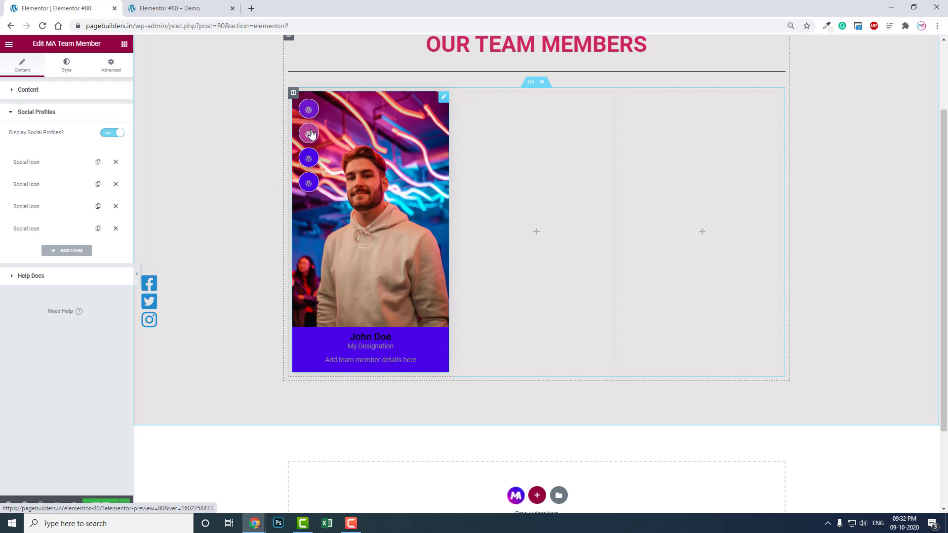
Step: Change the first social icon to Facebook with the link '###'
left_click(38, 168)
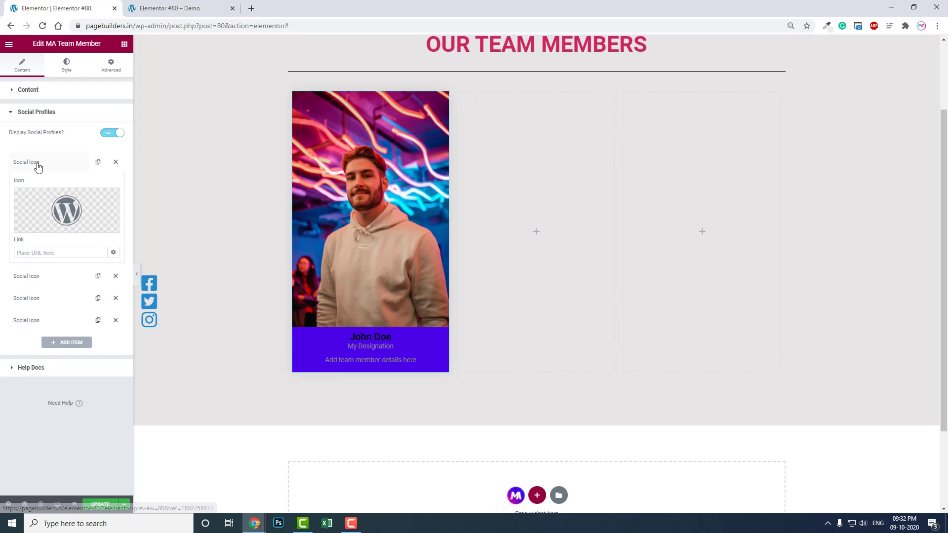
left_click(63, 217)
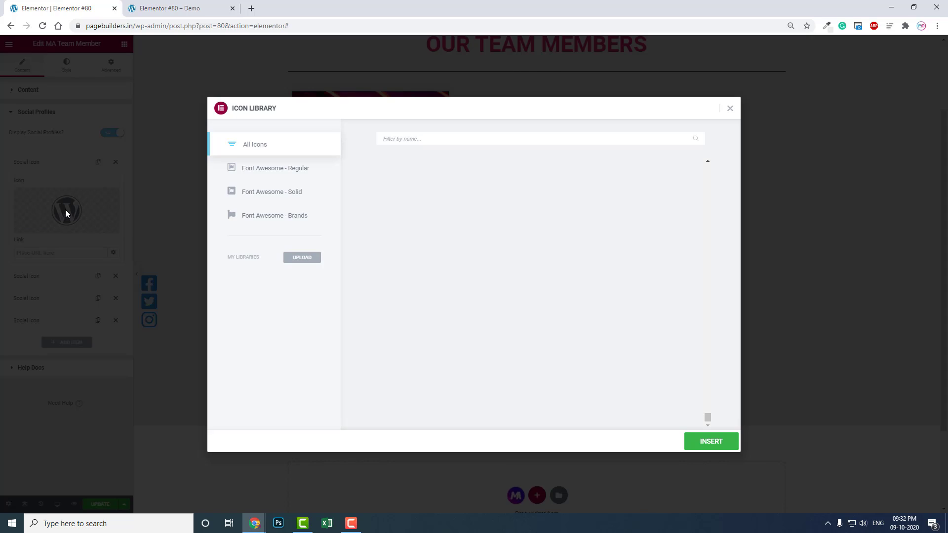
left_click(399, 142)
type("F")
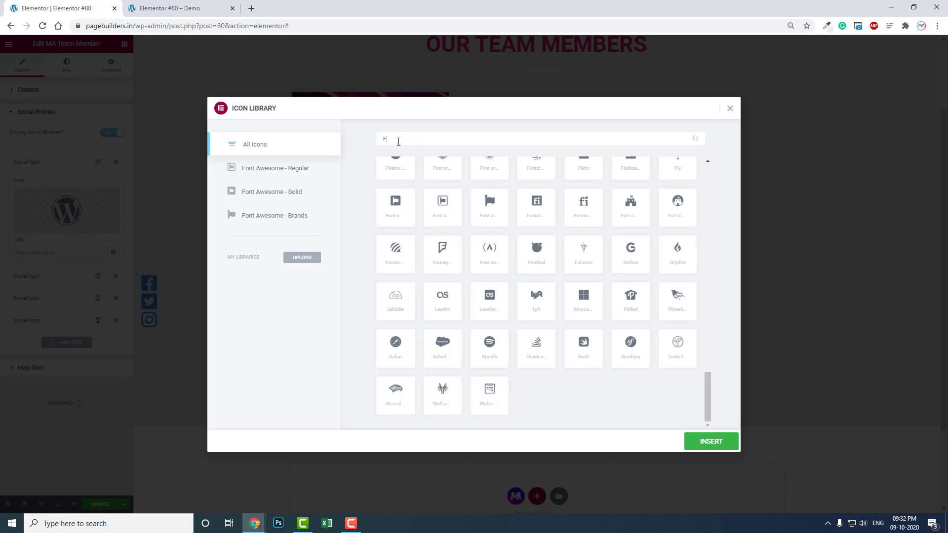
type("A")
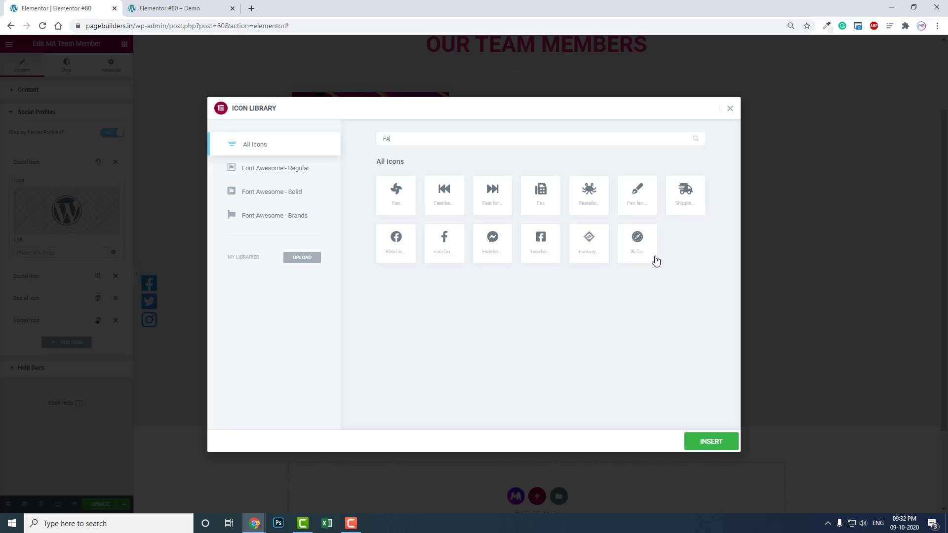
left_click(446, 245)
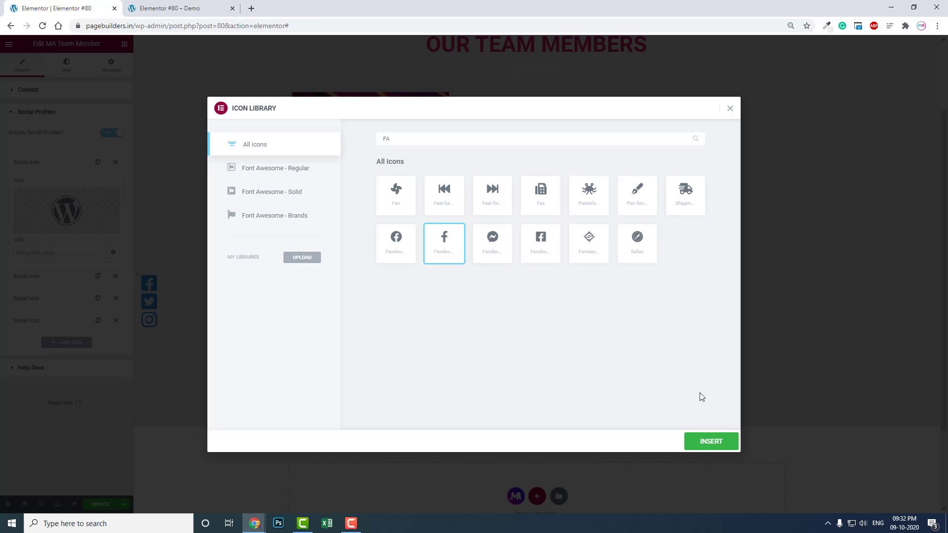
left_click(711, 441)
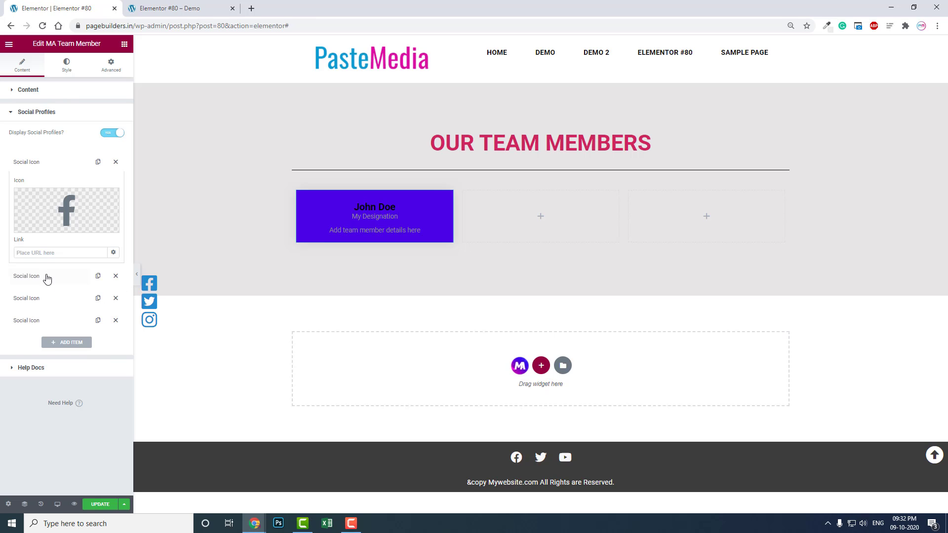
left_click(46, 253)
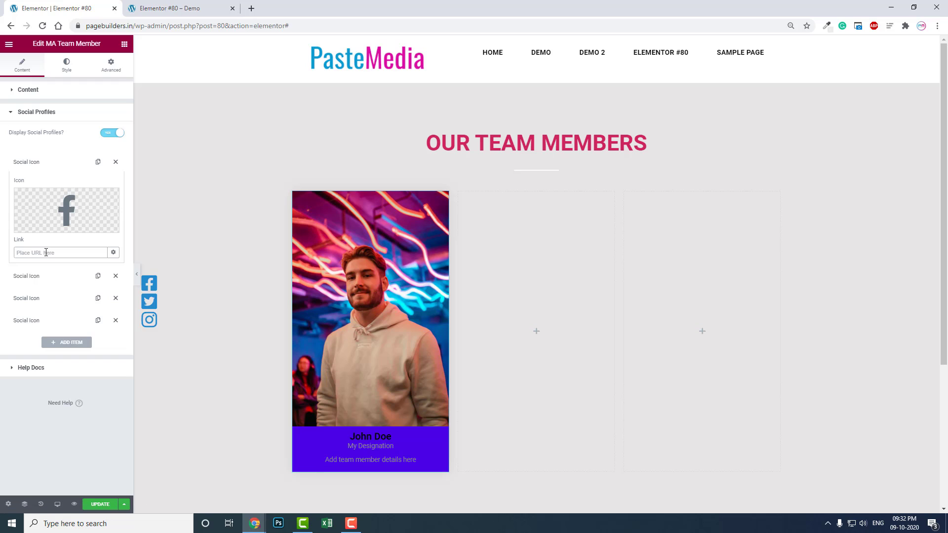
type("#")
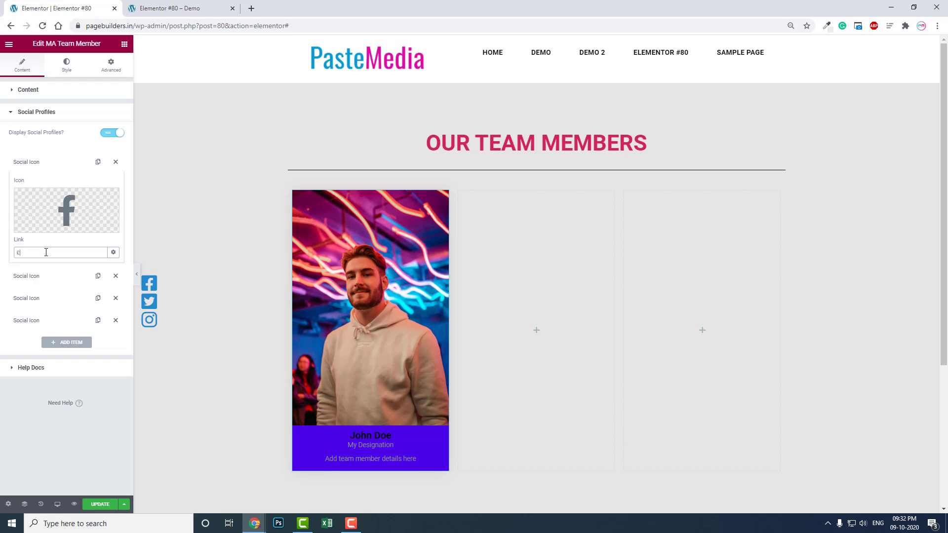
type("##")
Step: Change the second social icon to Twitter
left_click(28, 276)
left_click(39, 248)
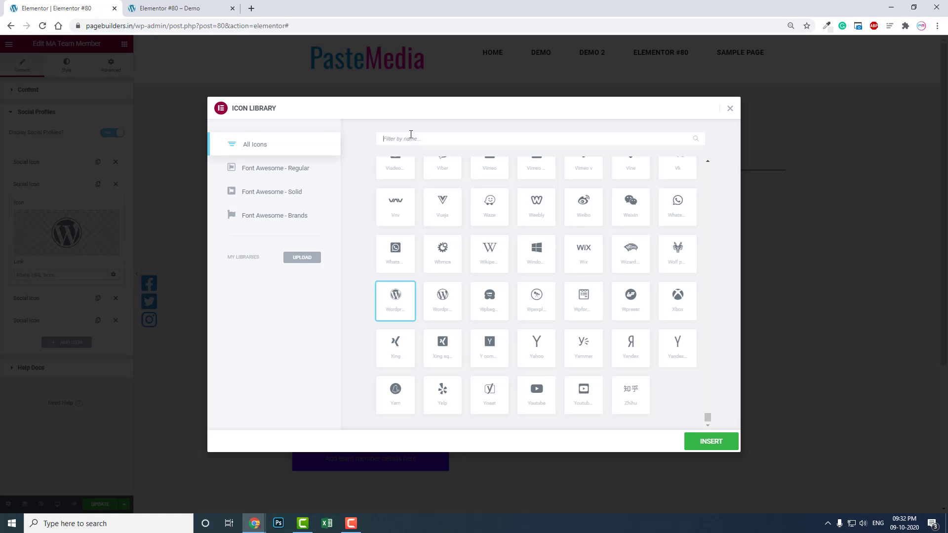
left_click(410, 138)
type("TW")
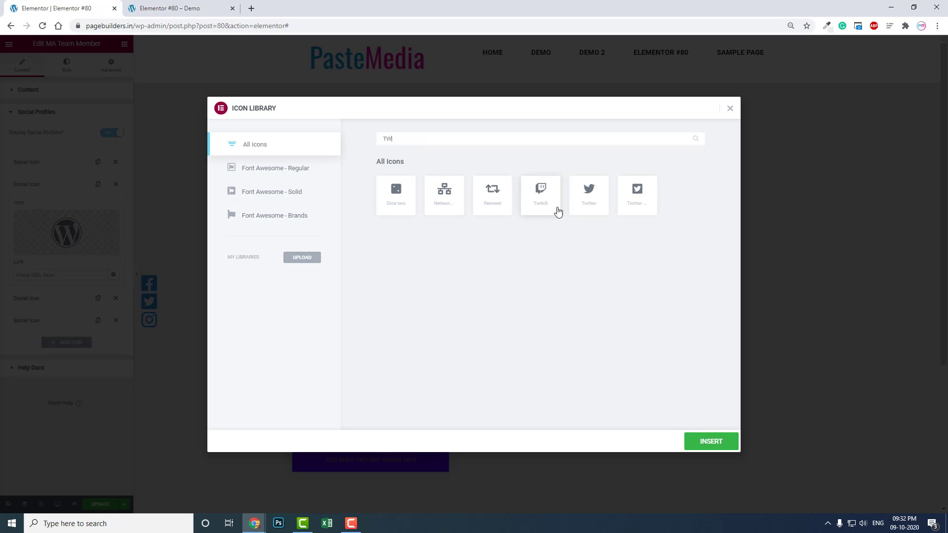
left_click(588, 200)
left_click(707, 441)
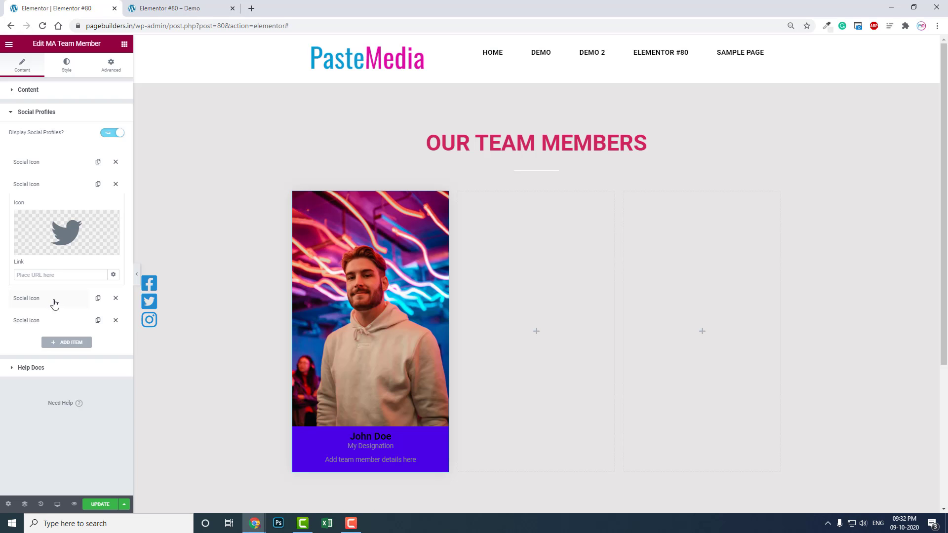
Step: Change the third social icon to Instagram
left_click(54, 302)
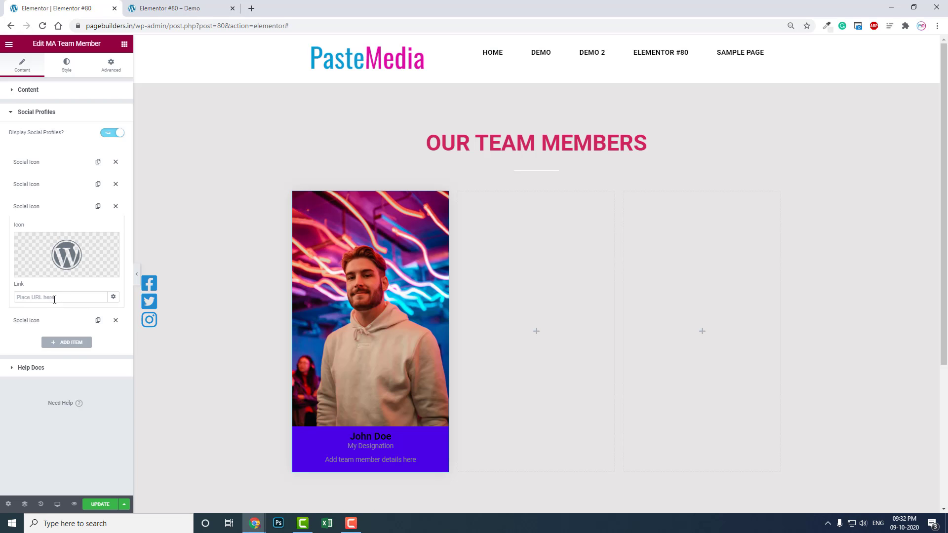
left_click(66, 251)
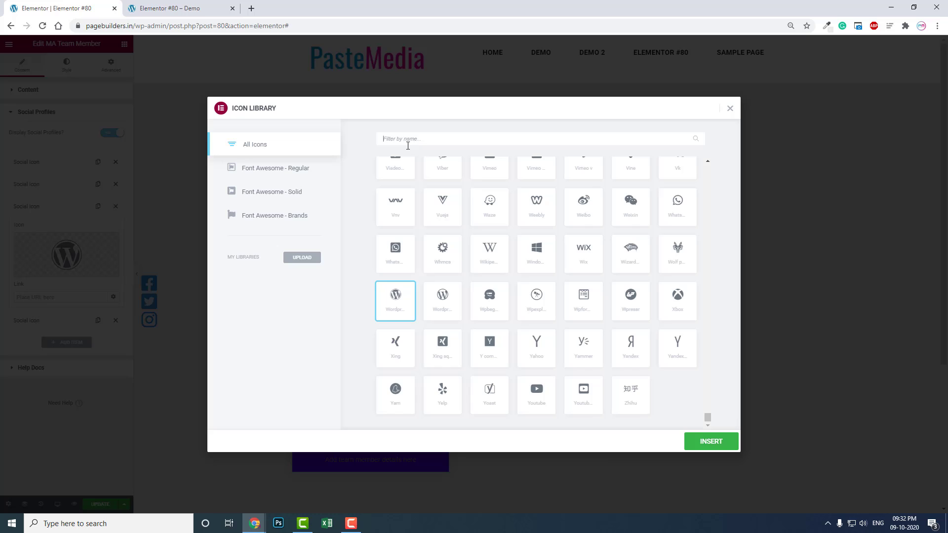
type("INS")
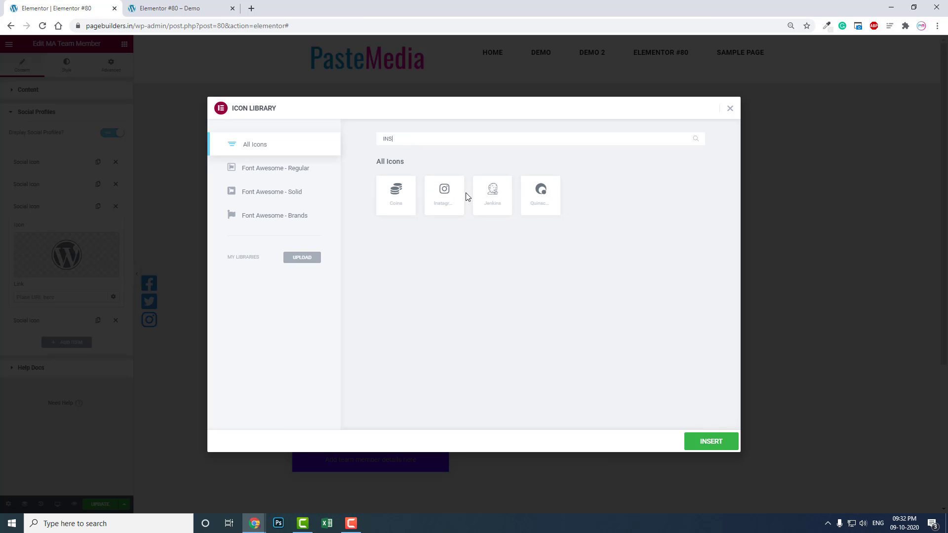
left_click(446, 195)
left_click(701, 440)
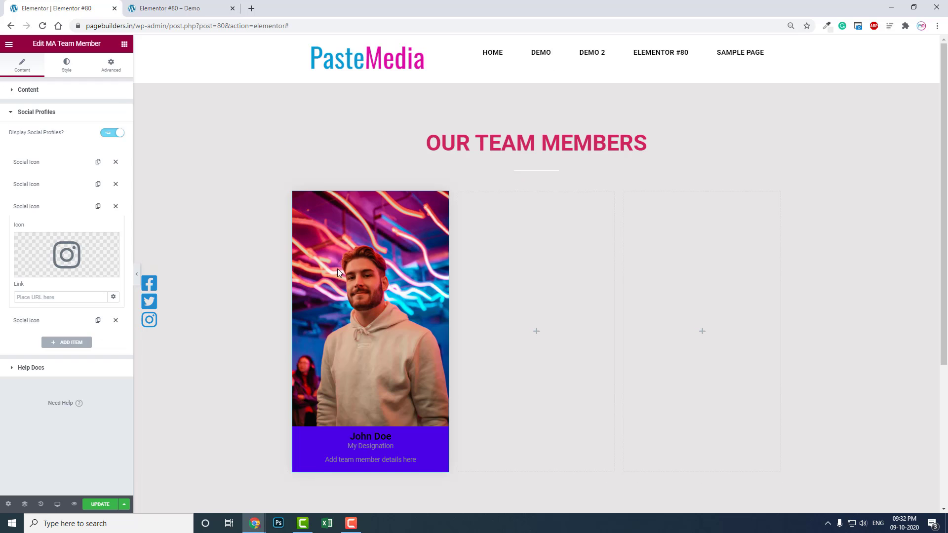
Step: Set the card's General Styles background colour to white #FFFFFF
mouse_move(339, 251)
left_click(62, 71)
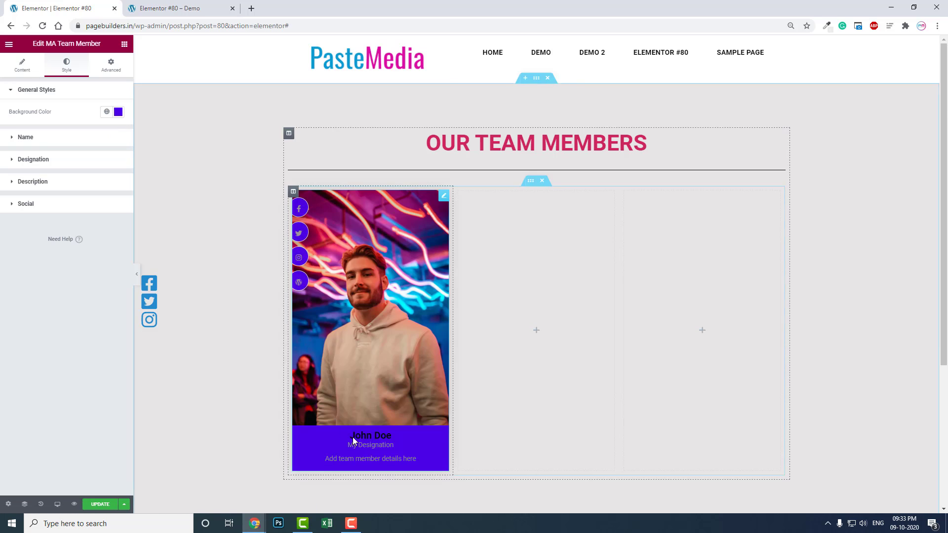
scroll(361, 427, "down", 2)
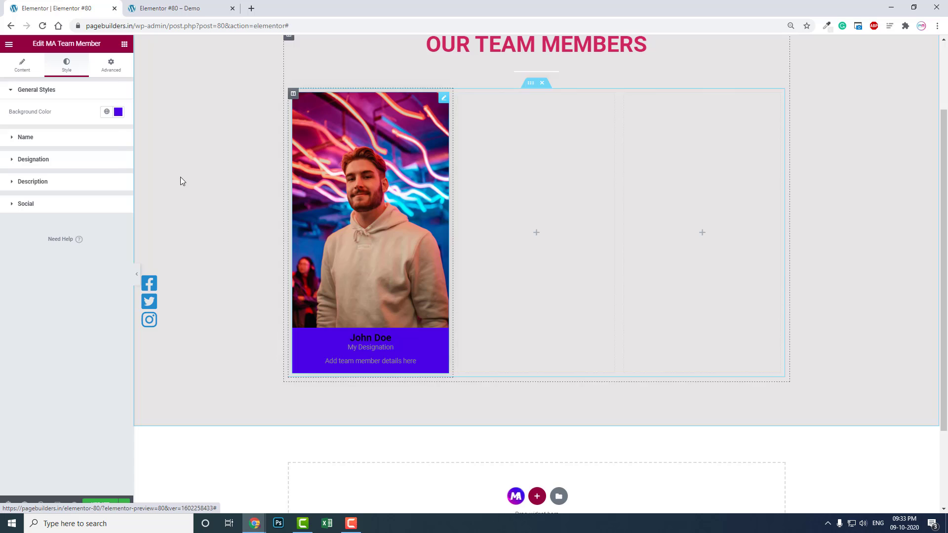
left_click(118, 113)
type("#FFFFFF")
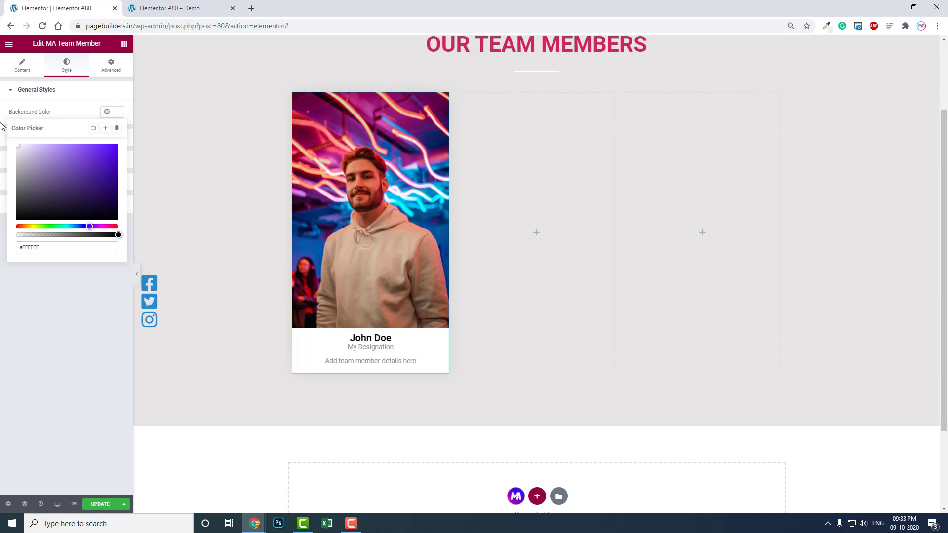
left_click(87, 331)
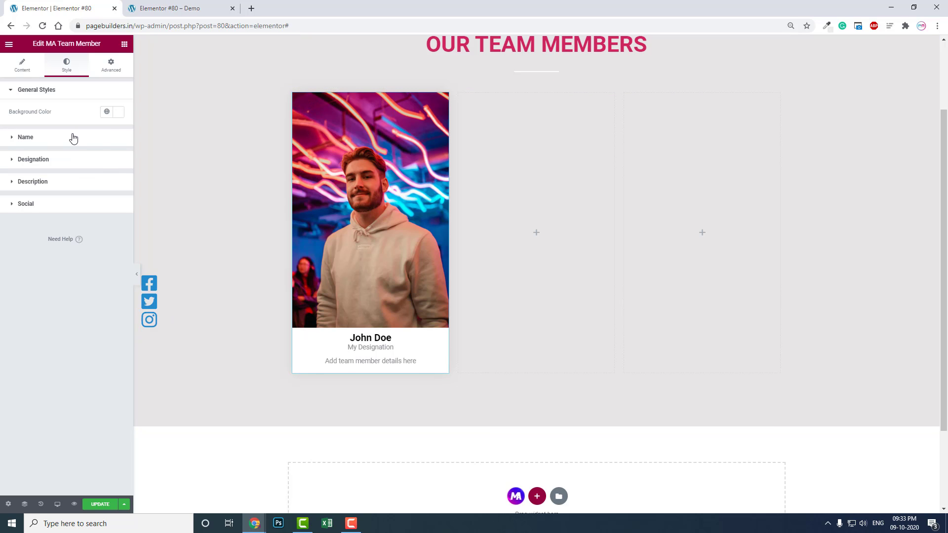
Step: Make the member name colour blue #14ABDA
left_click(73, 137)
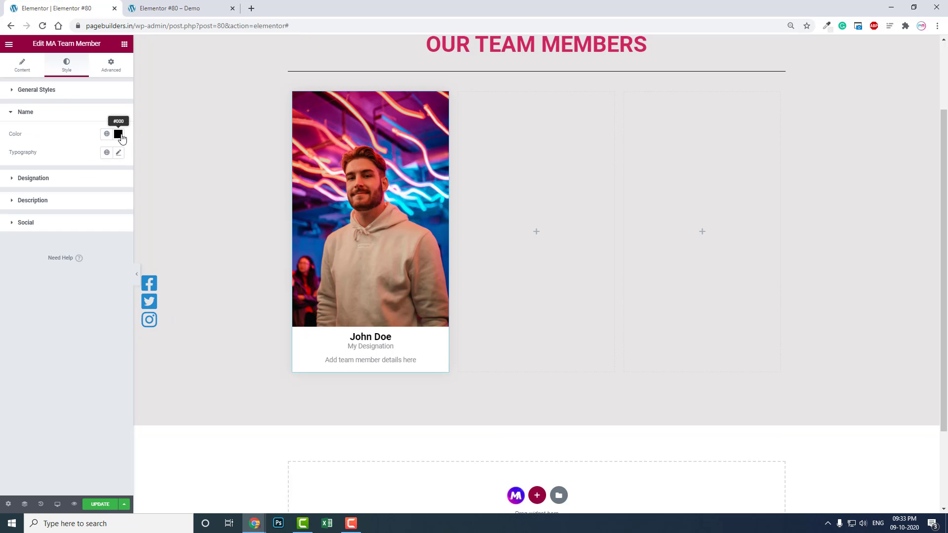
left_click(121, 136)
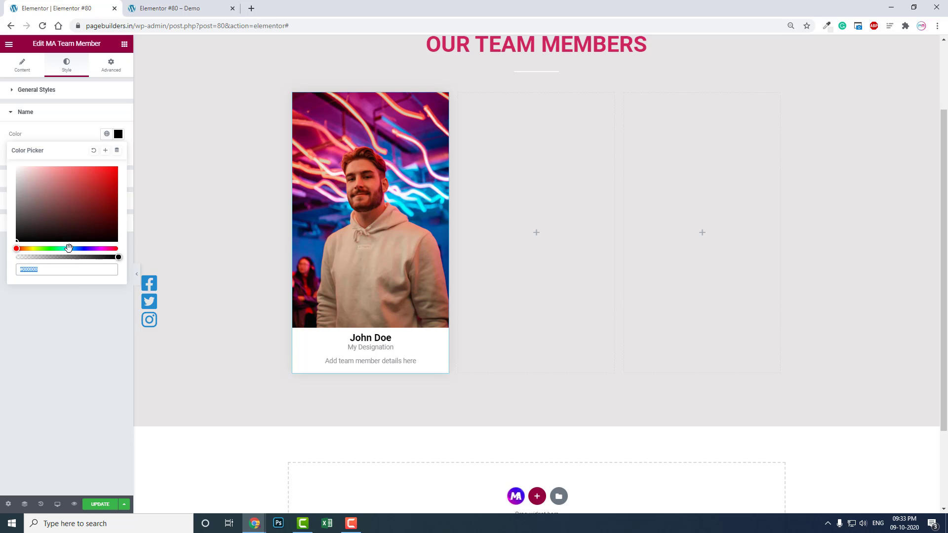
left_click(70, 248)
left_click(109, 176)
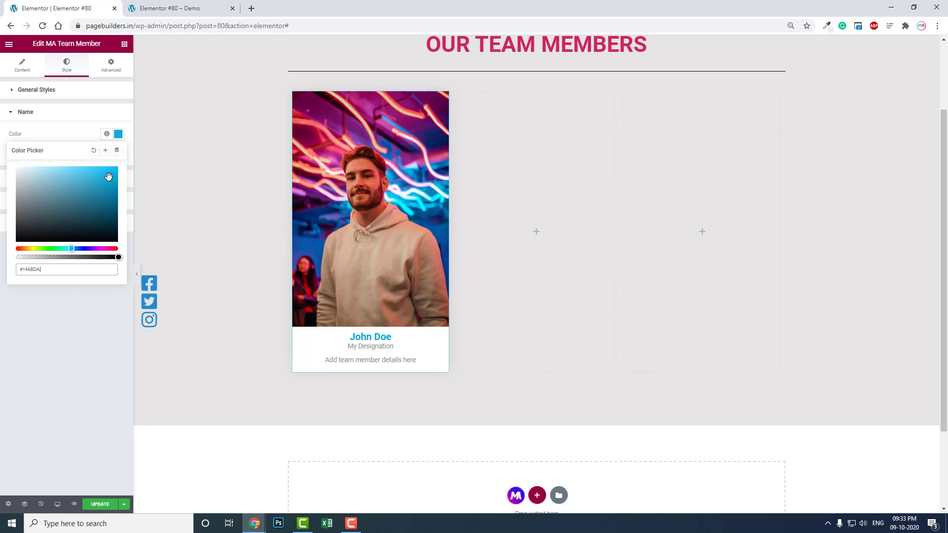
left_click(91, 313)
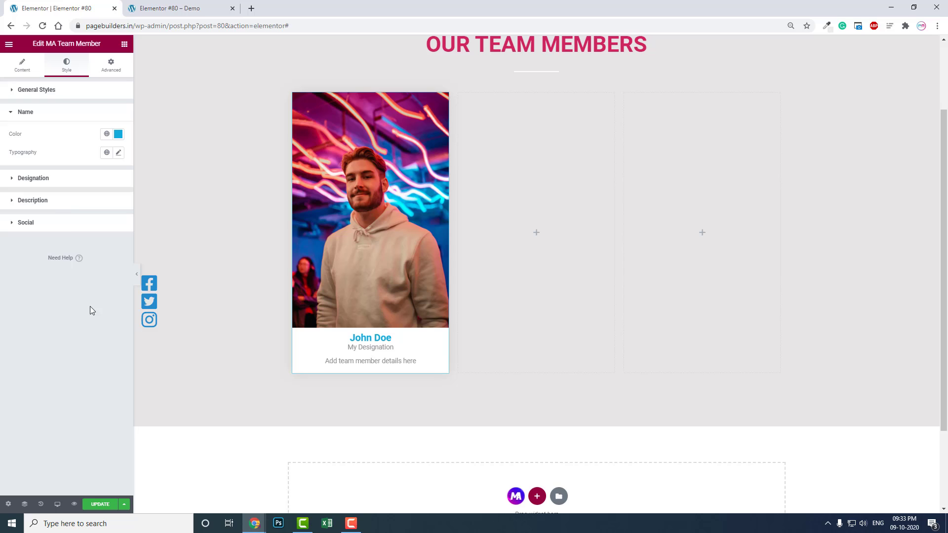
Step: Set the designation text colour to dark #242526
left_click(53, 178)
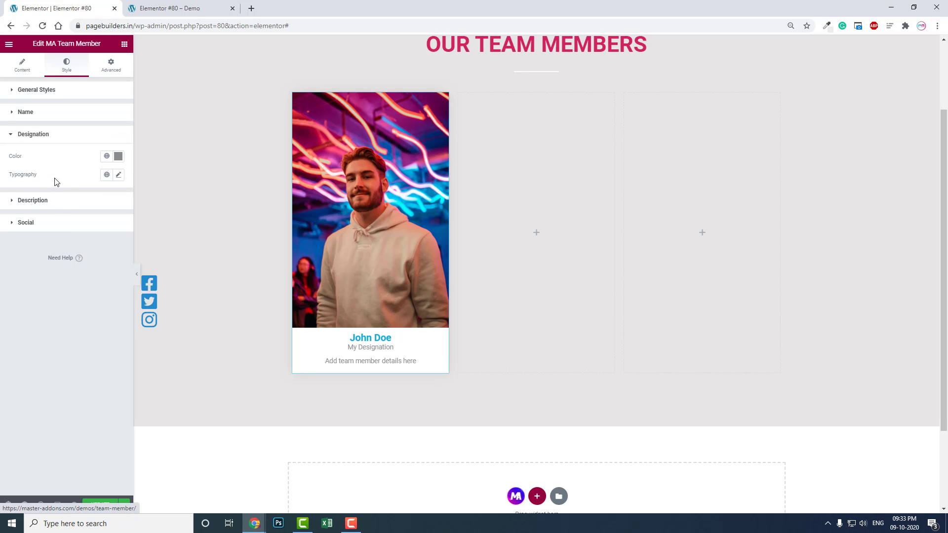
left_click(118, 156)
left_click(50, 292)
type("#242526")
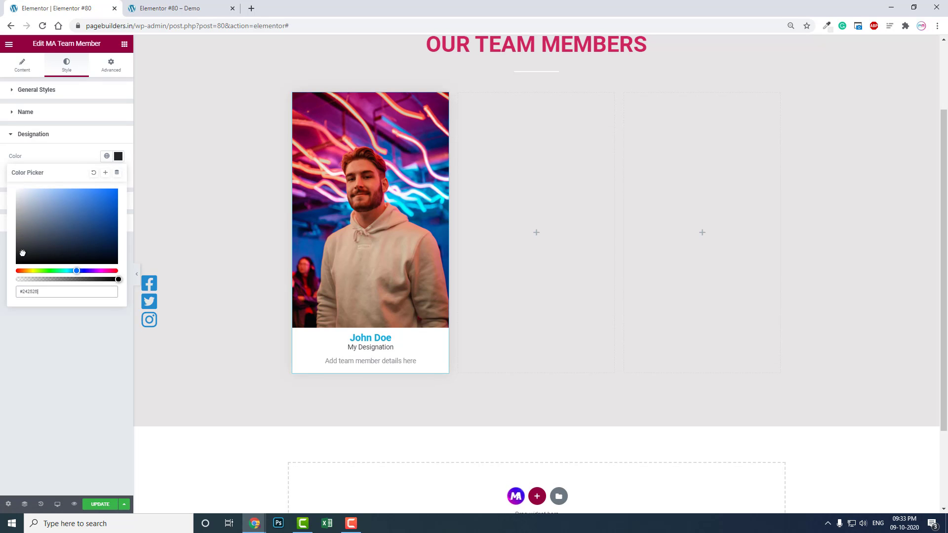
left_click(46, 318)
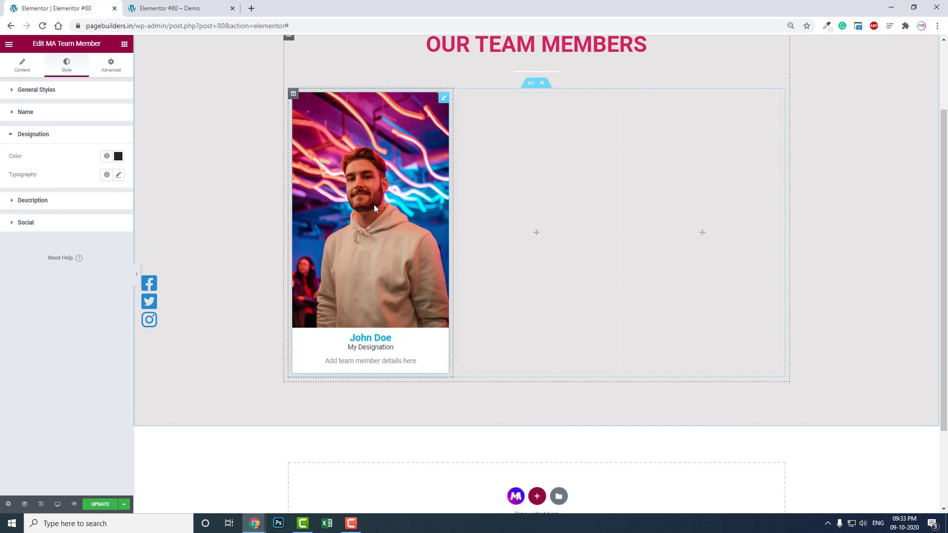
Step: Give the social icons a white normal background colour
left_click(73, 226)
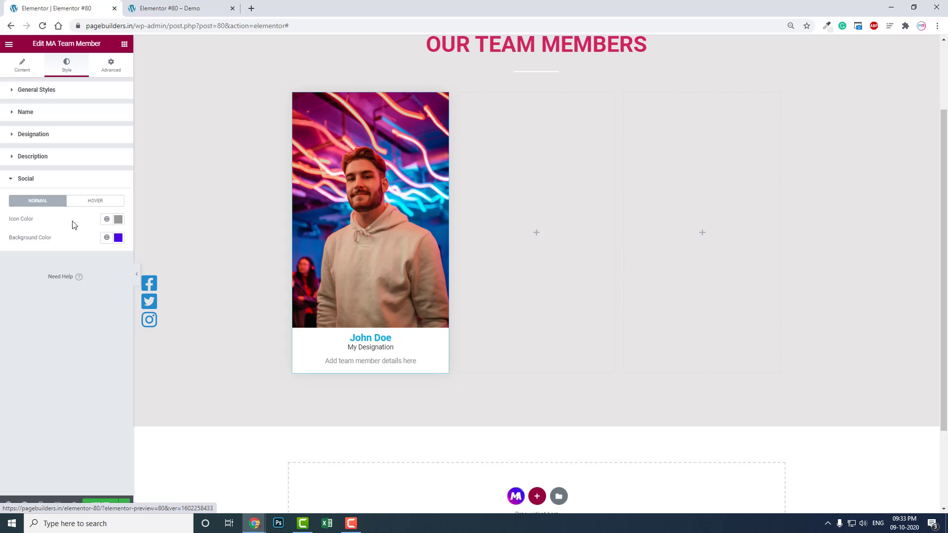
left_click(118, 238)
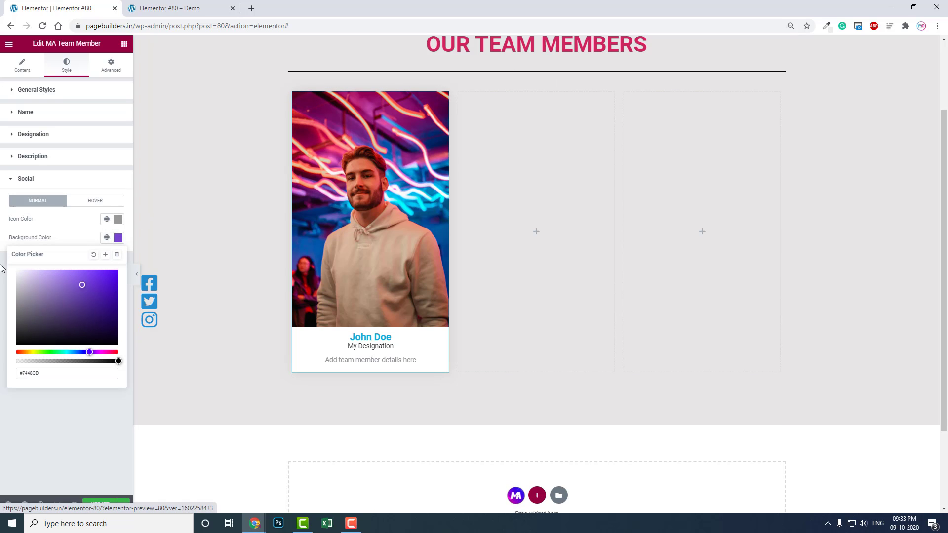
left_click_drag(80, 281, 2, 267)
Step: Set the social icons' hover colour to crimson #C1124D
left_click(110, 205)
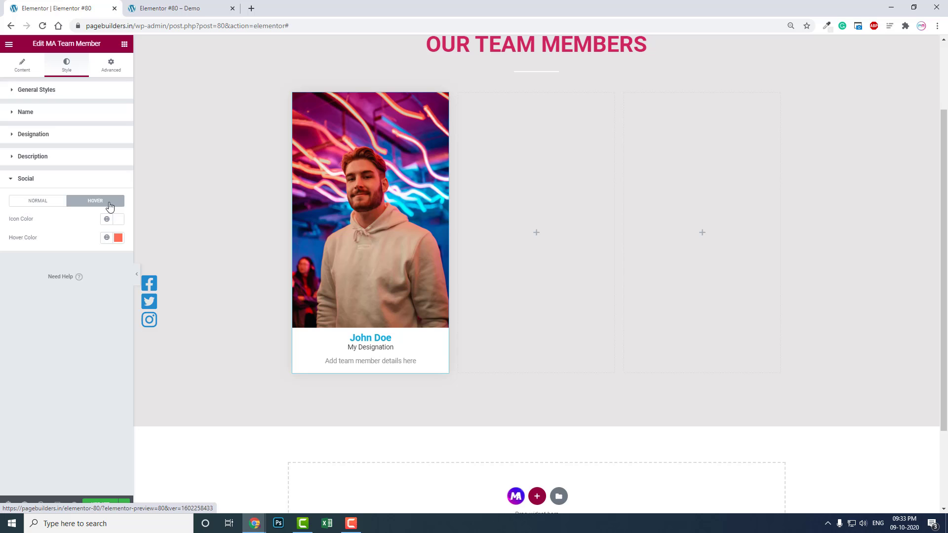
mouse_move(316, 116)
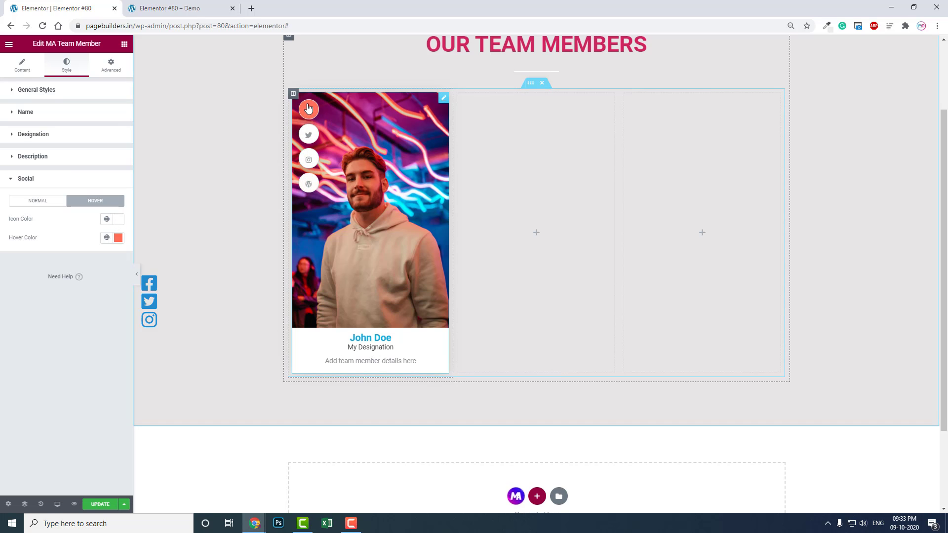
left_click(118, 237)
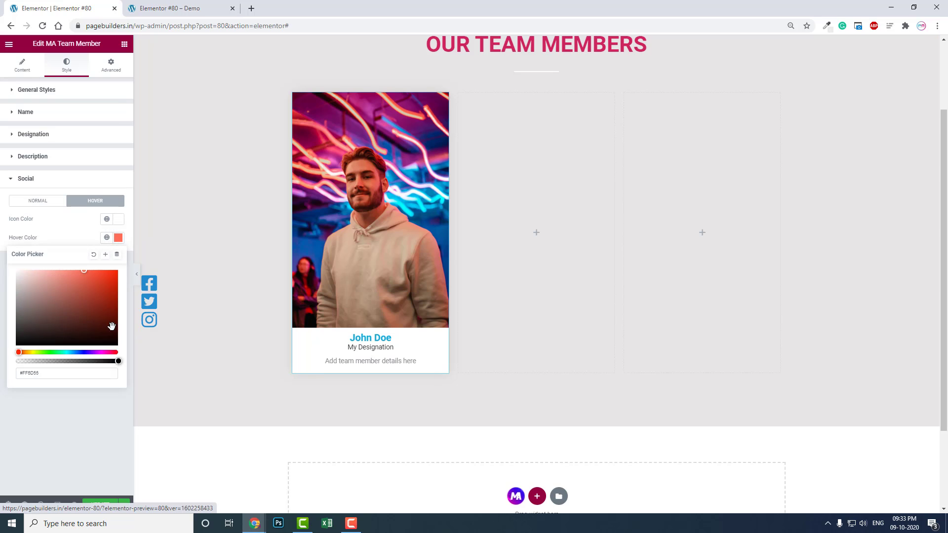
left_click(112, 351)
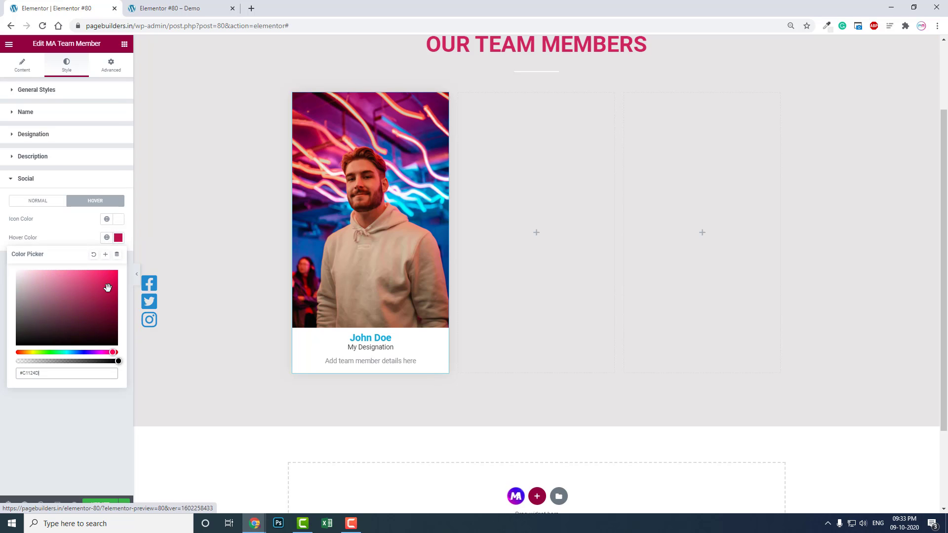
left_click(108, 288)
left_click(100, 414)
Step: Set the normal social icon colour to dark #252222
mouse_move(299, 118)
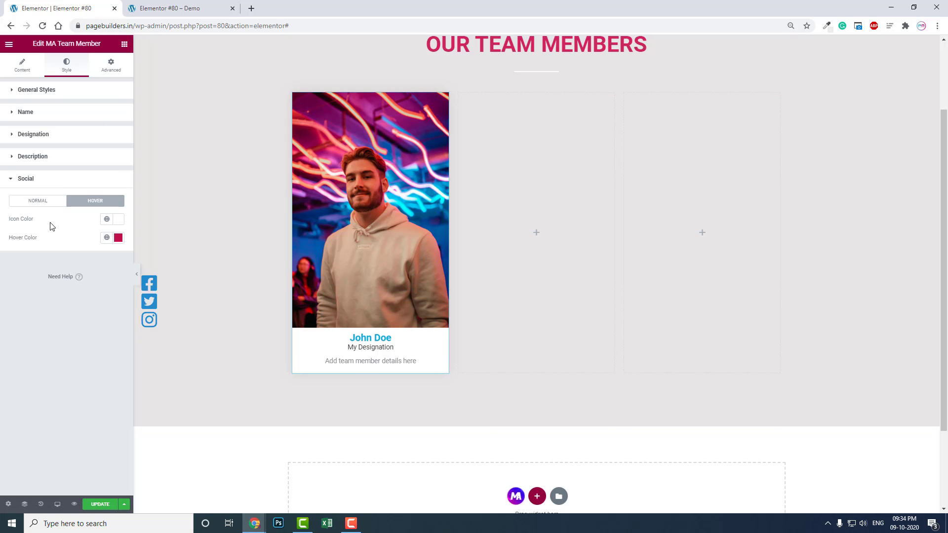
left_click(39, 202)
left_click(118, 220)
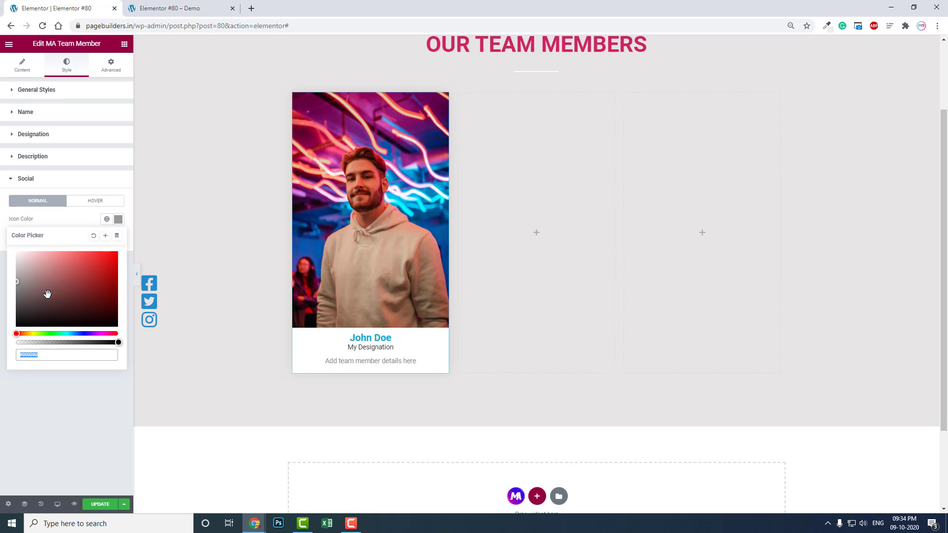
left_click(25, 316)
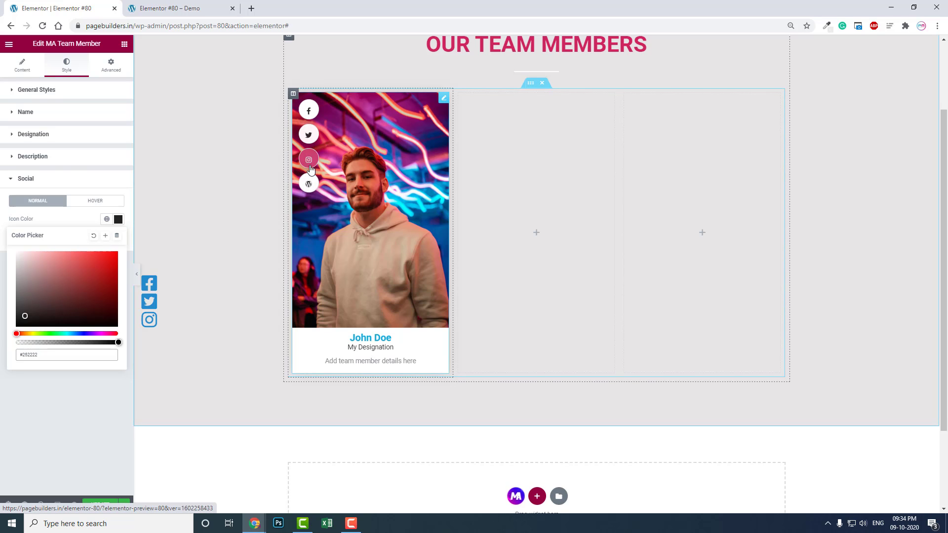
left_click(81, 414)
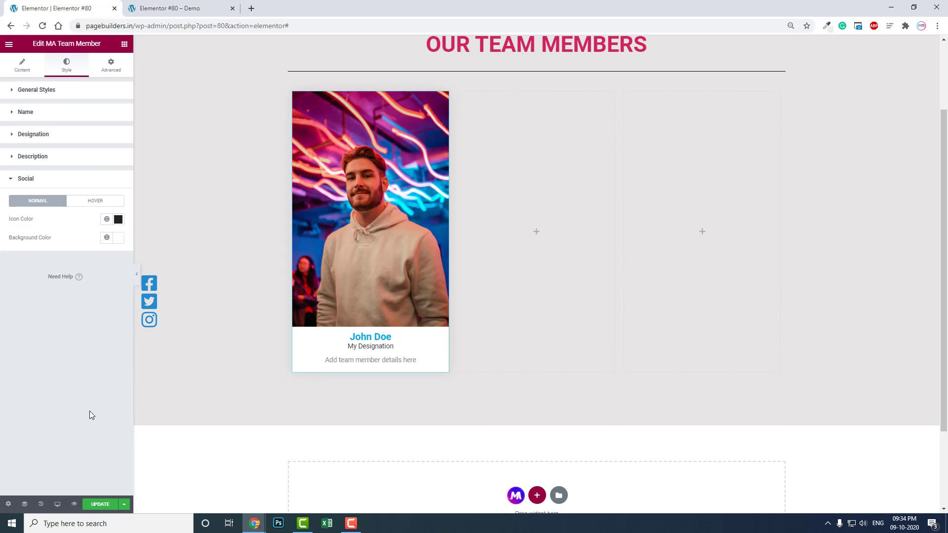
Step: Unlink the widget margins and set Right and Left margins to 20 px
left_click(111, 67)
left_click(113, 129)
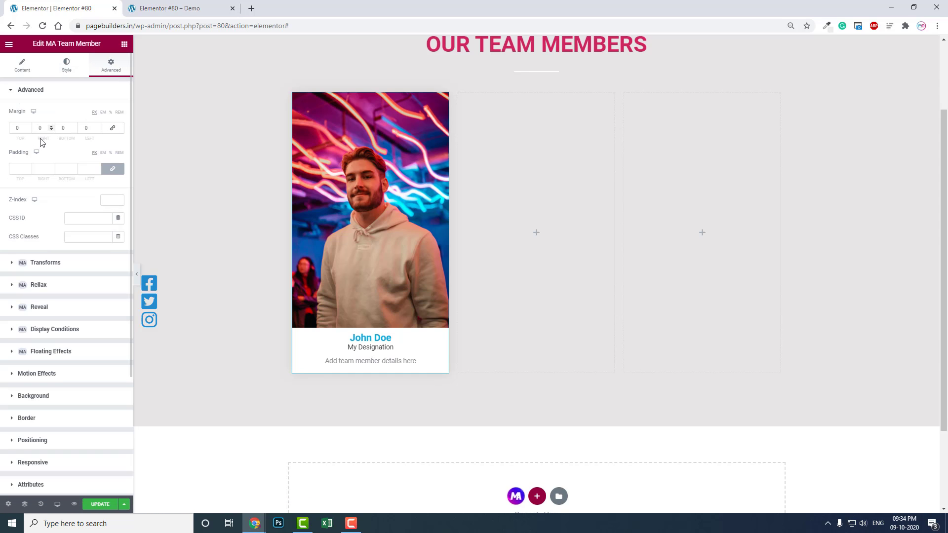
left_click(42, 128)
type("20")
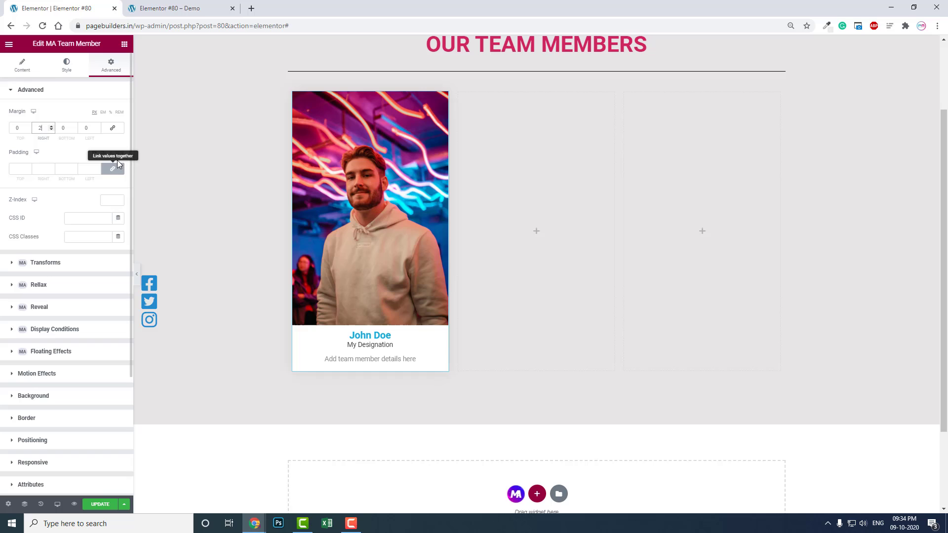
left_click(86, 128)
type("20")
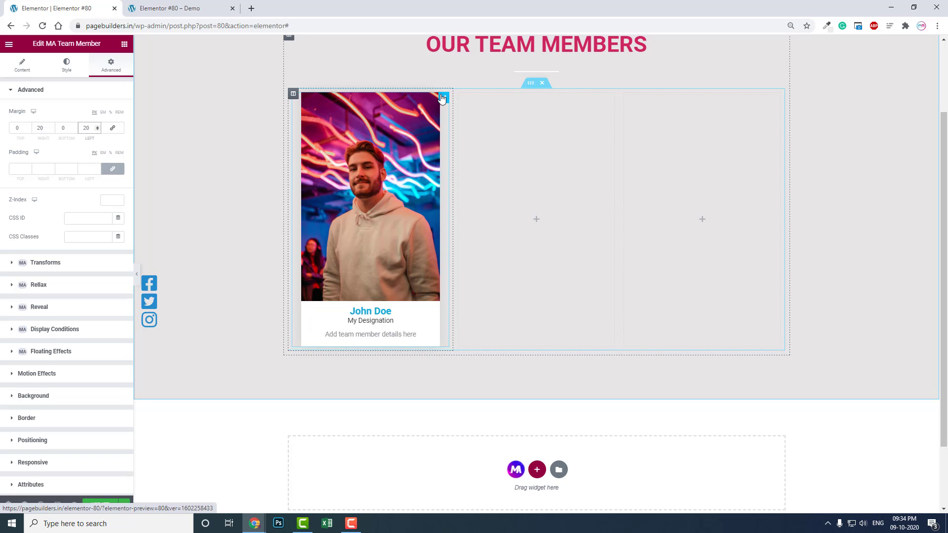
Step: Duplicate the team member card and move the copy into the middle column
right_click(442, 97)
left_click(460, 116)
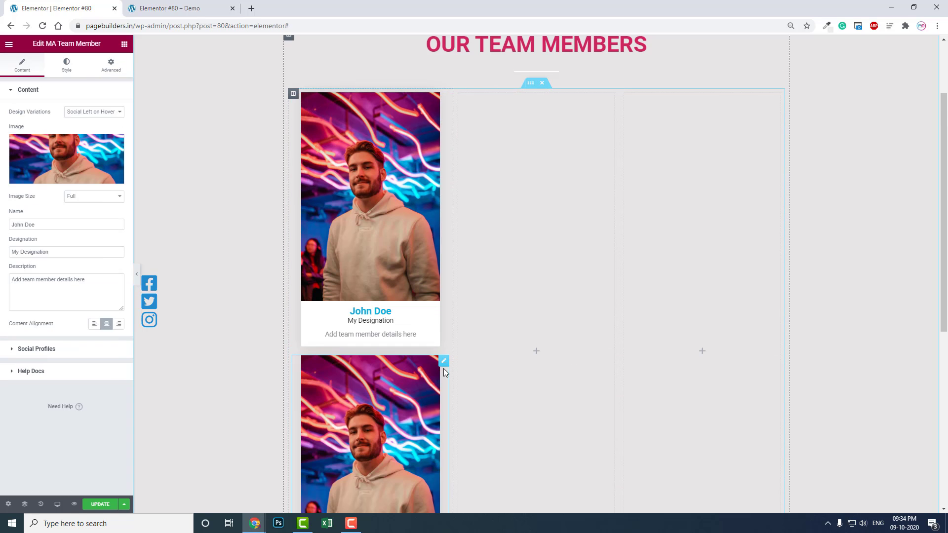
left_click_drag(443, 368, 496, 156)
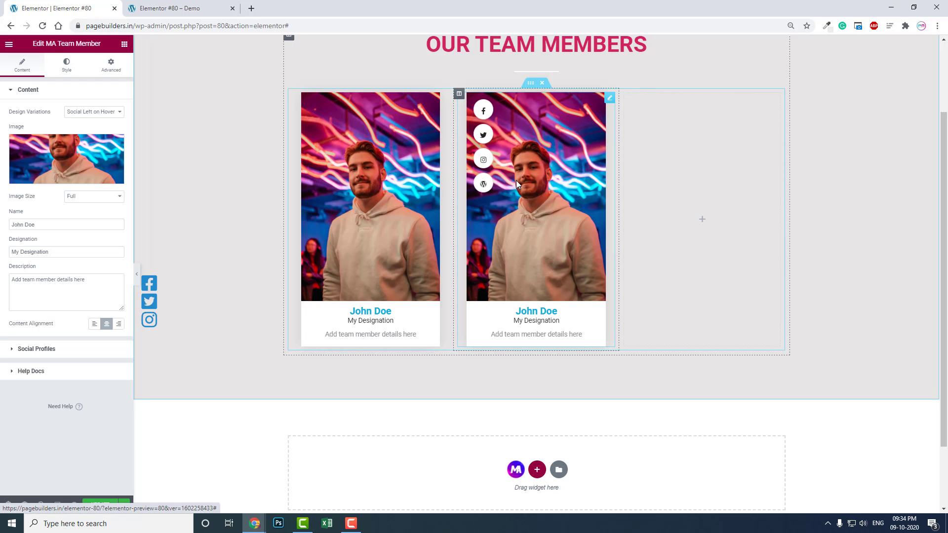
Step: Copy the middle card and paste it into the empty third column
right_click(612, 100)
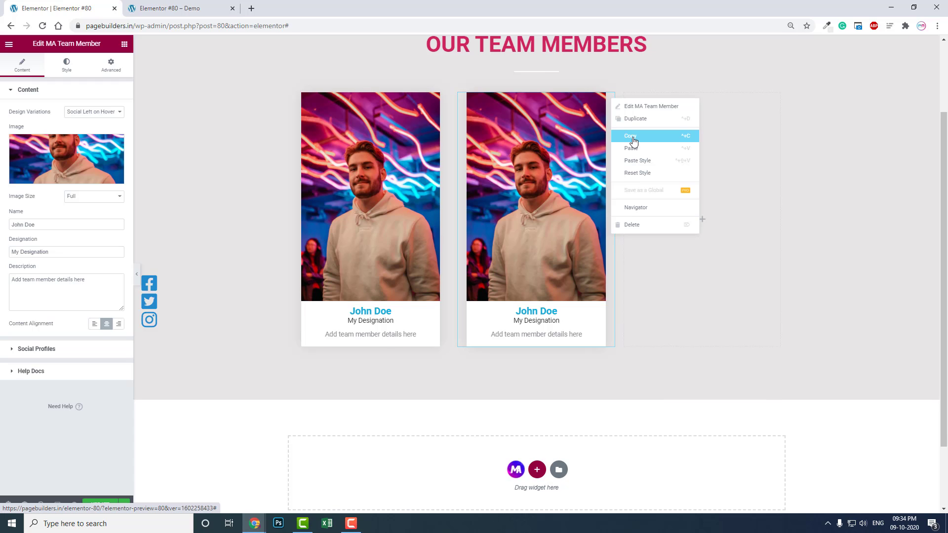
left_click(632, 136)
right_click(664, 142)
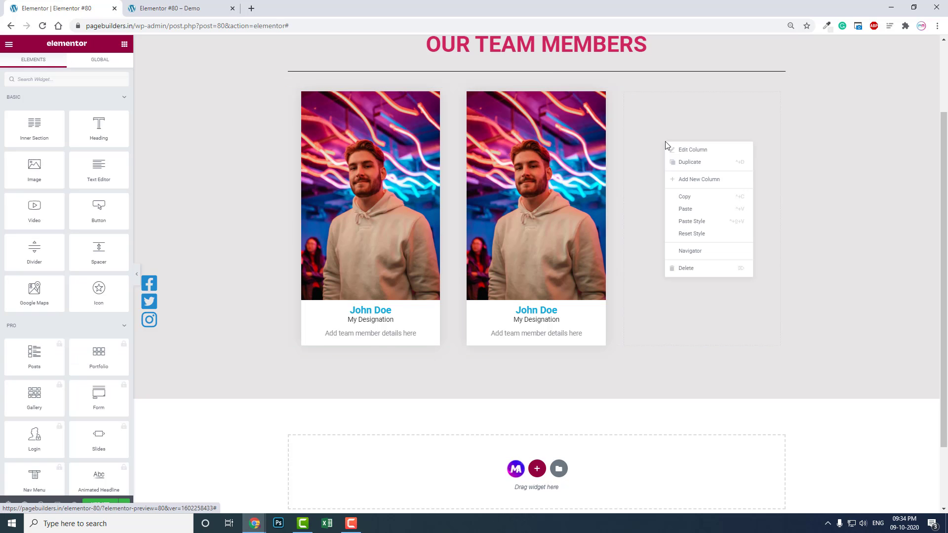
right_click(665, 143)
left_click(632, 174)
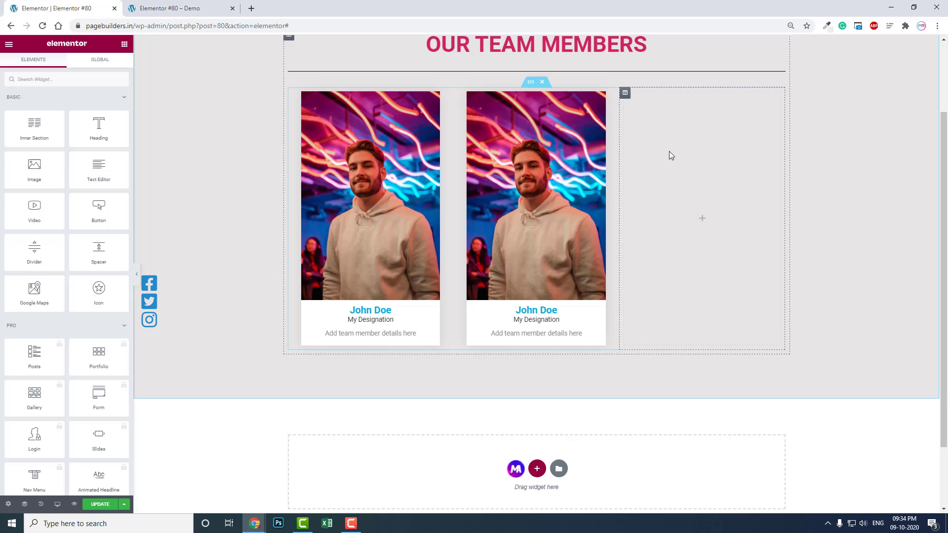
right_click(669, 151)
left_click(695, 219)
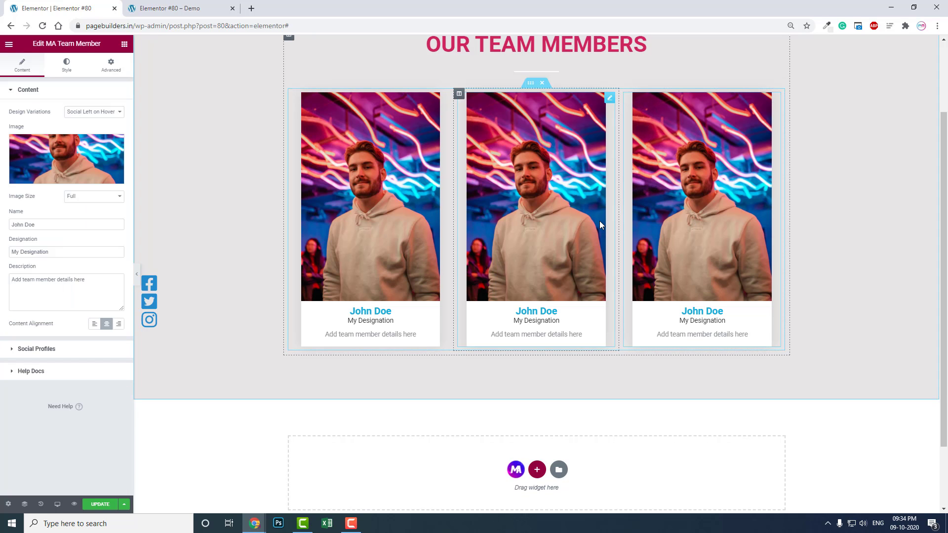
mouse_move(599, 221)
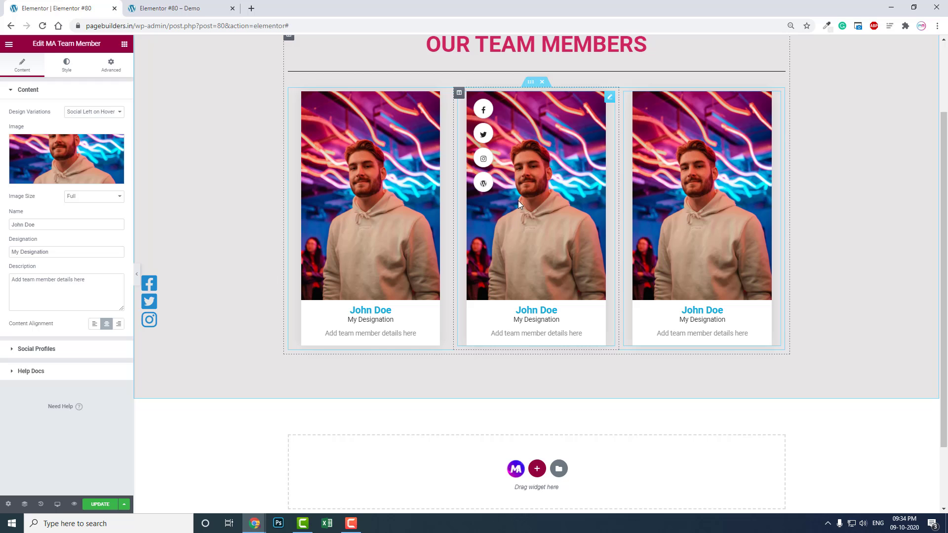
Step: Replace the middle card's photo with the young man in sunglasses
left_click(57, 159)
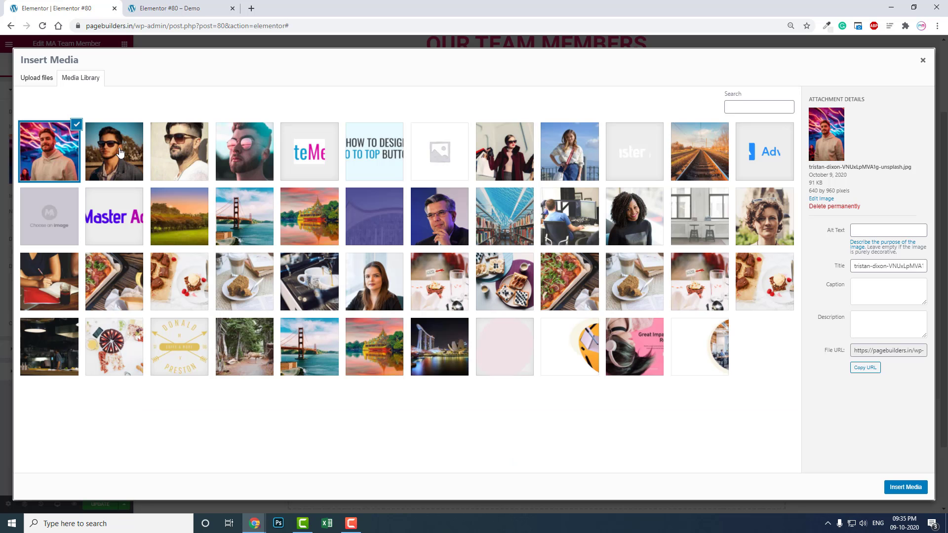
left_click(119, 153)
left_click(905, 487)
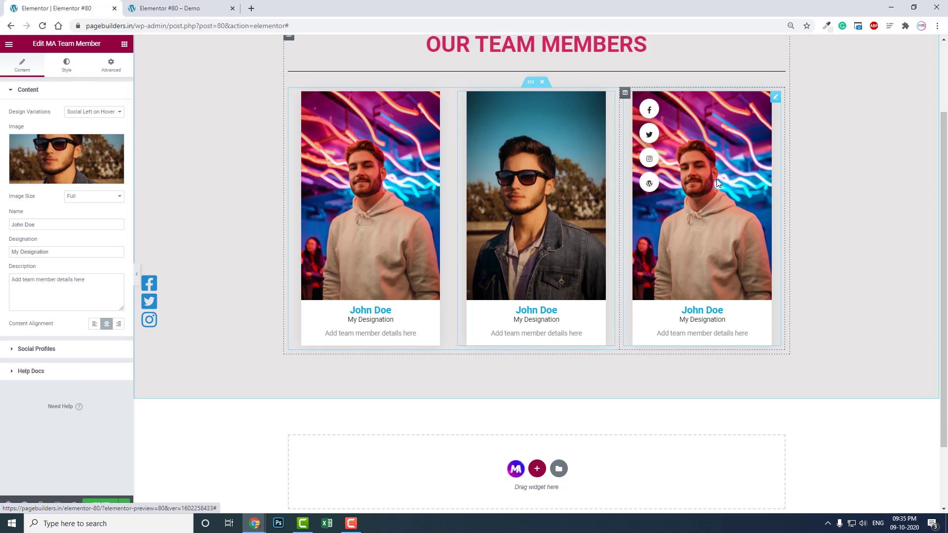
Step: Give the third card the photo of the bearded man in sunglasses
left_click(84, 160)
left_click(179, 151)
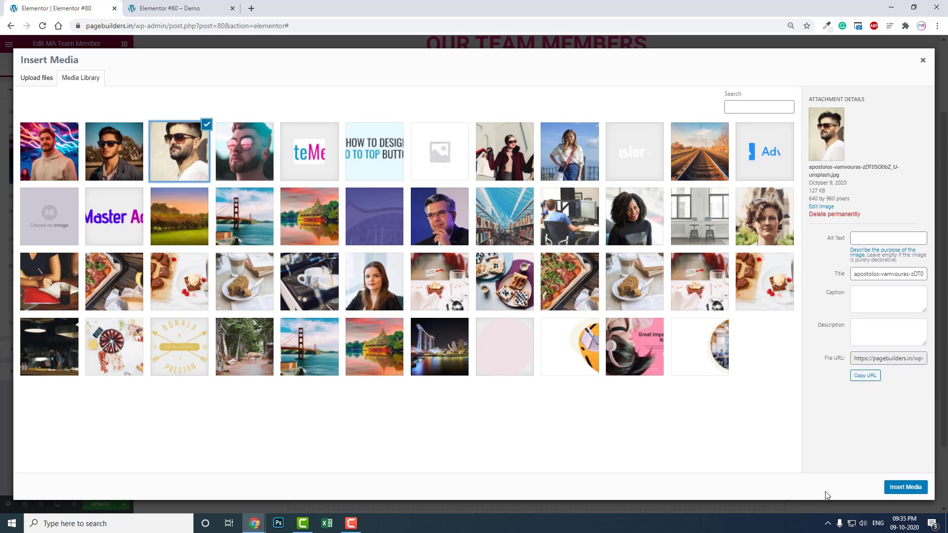
left_click(905, 488)
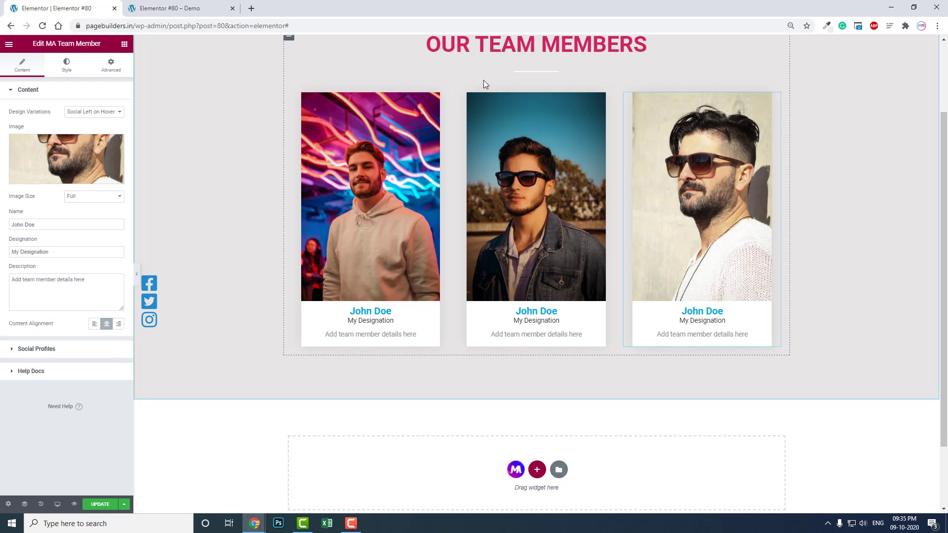
mouse_move(374, 248)
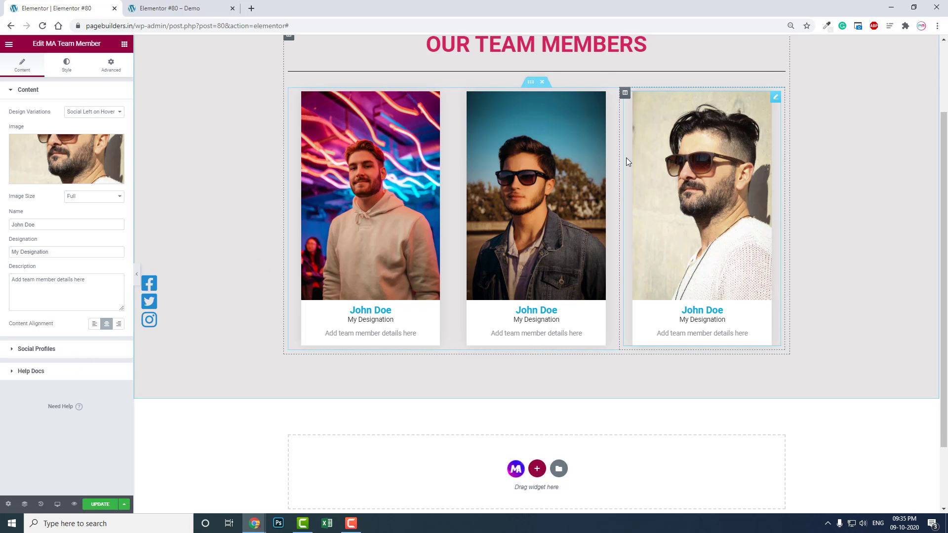
scroll(617, 223, "up", 1)
scroll(609, 256, "up", 2)
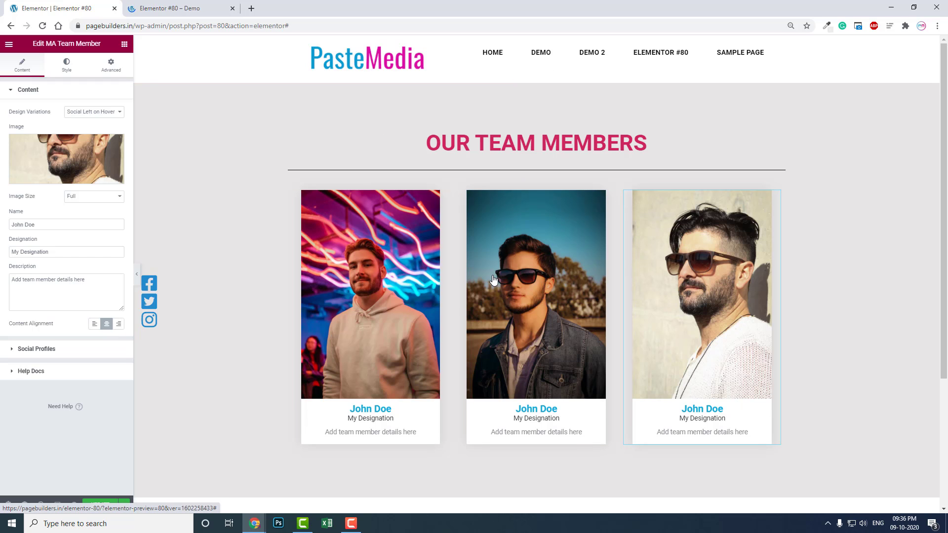
scroll(770, 281, "down", 3)
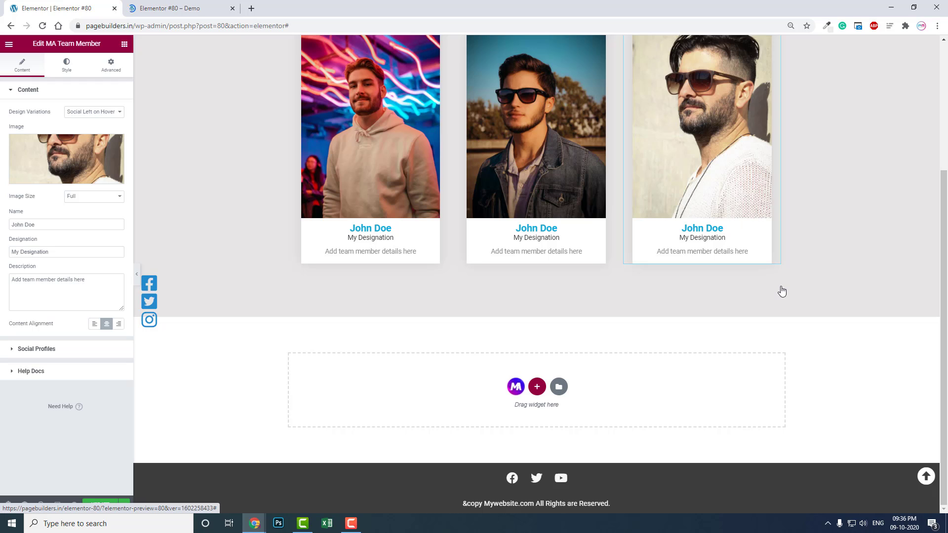
scroll(782, 291, "up", 1)
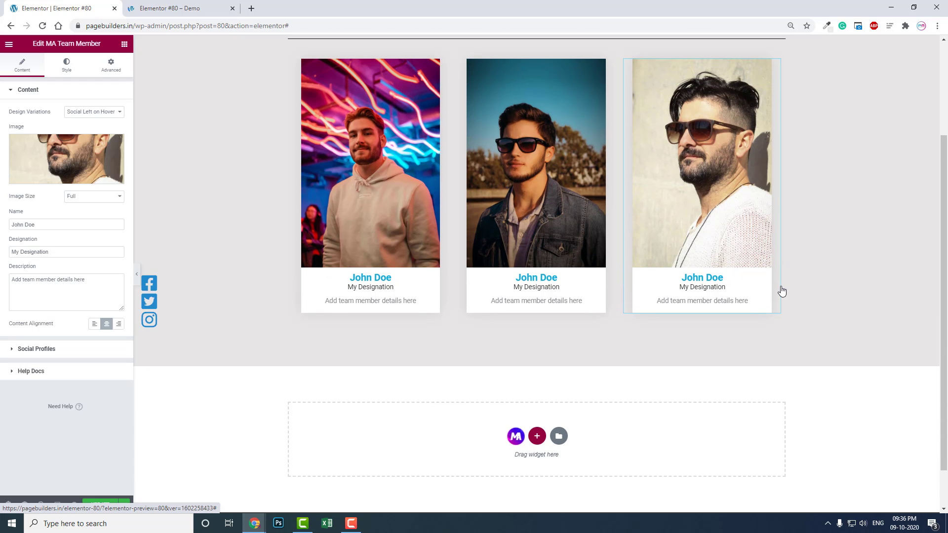